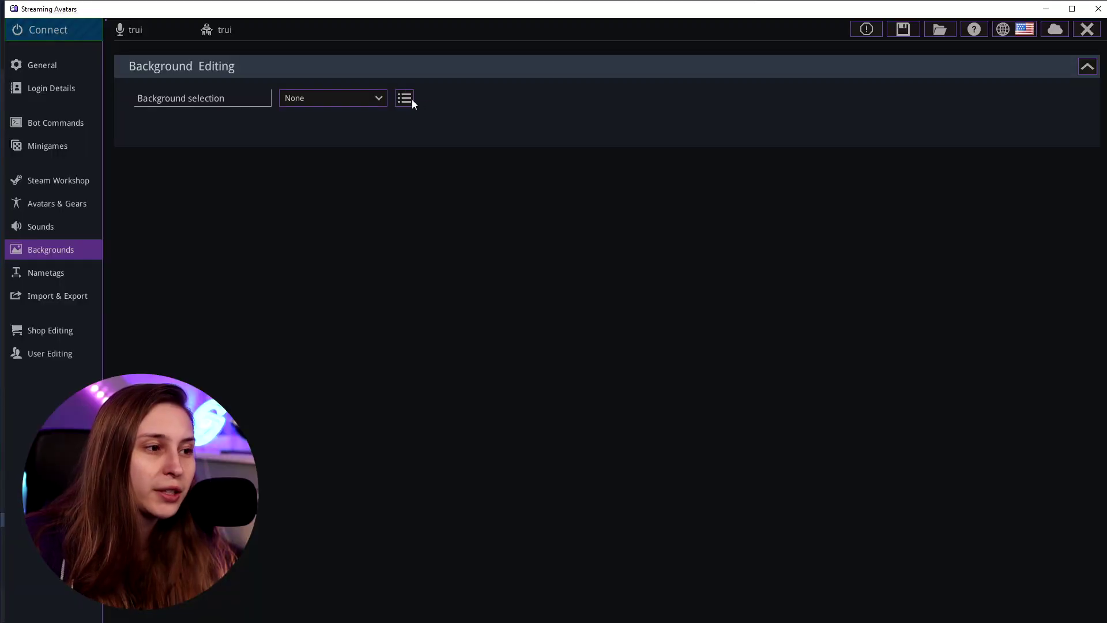
Try to create a new background named Test.
click(405, 99)
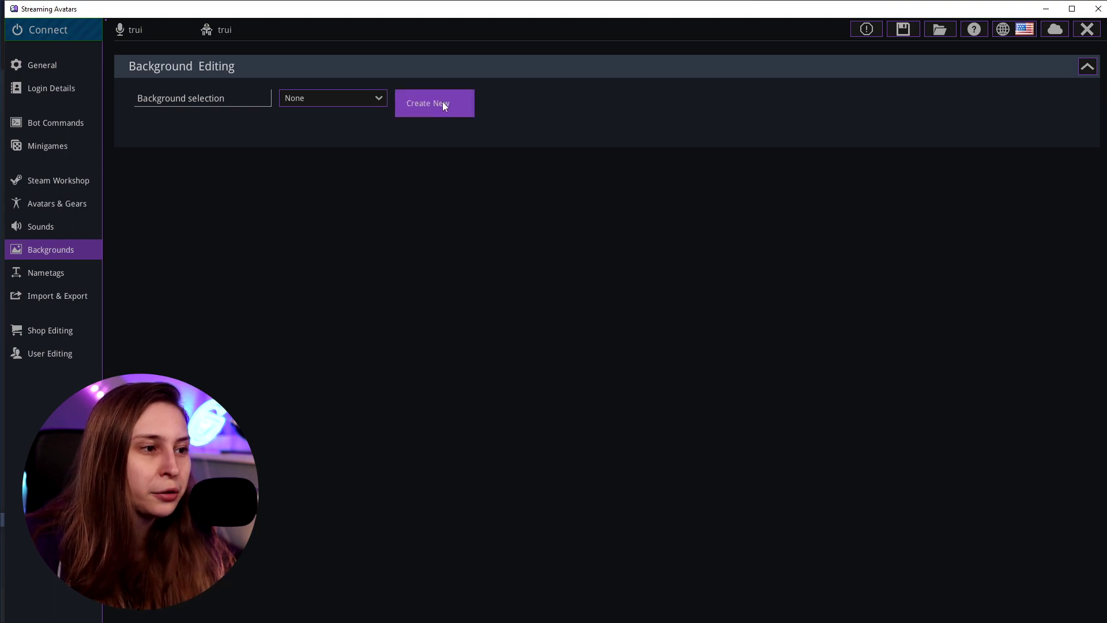
click(441, 101)
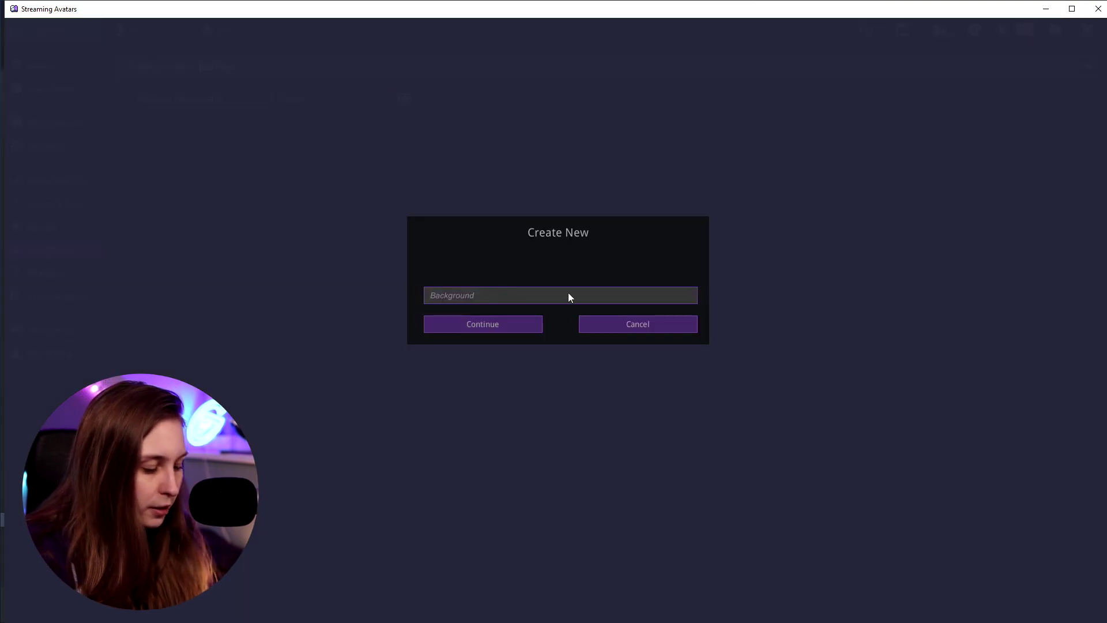
text(Test)
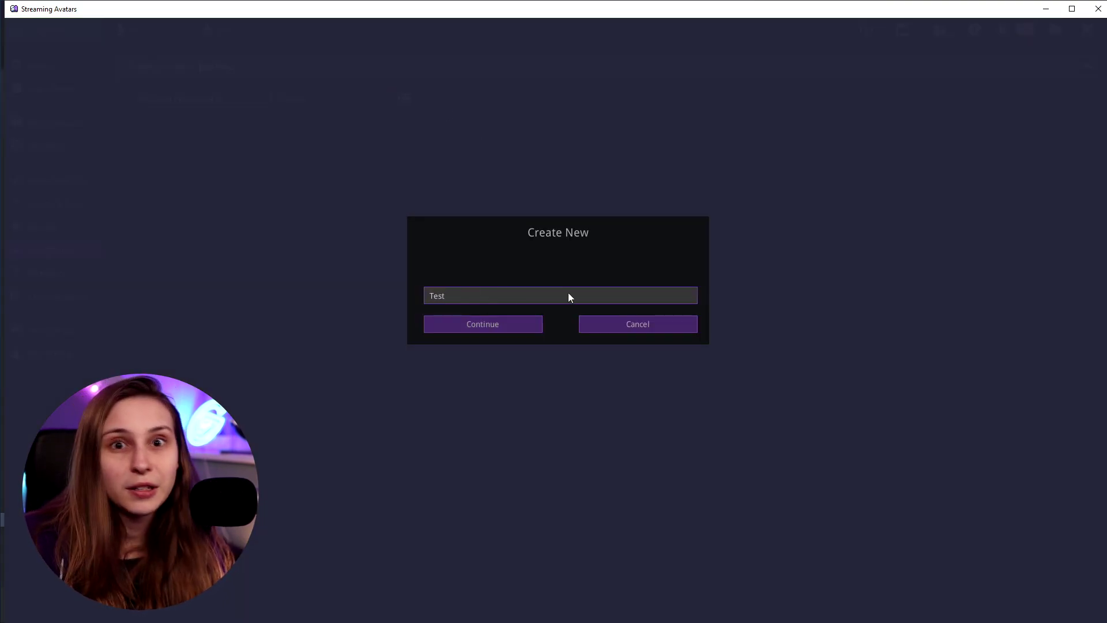
click(524, 317)
click(544, 335)
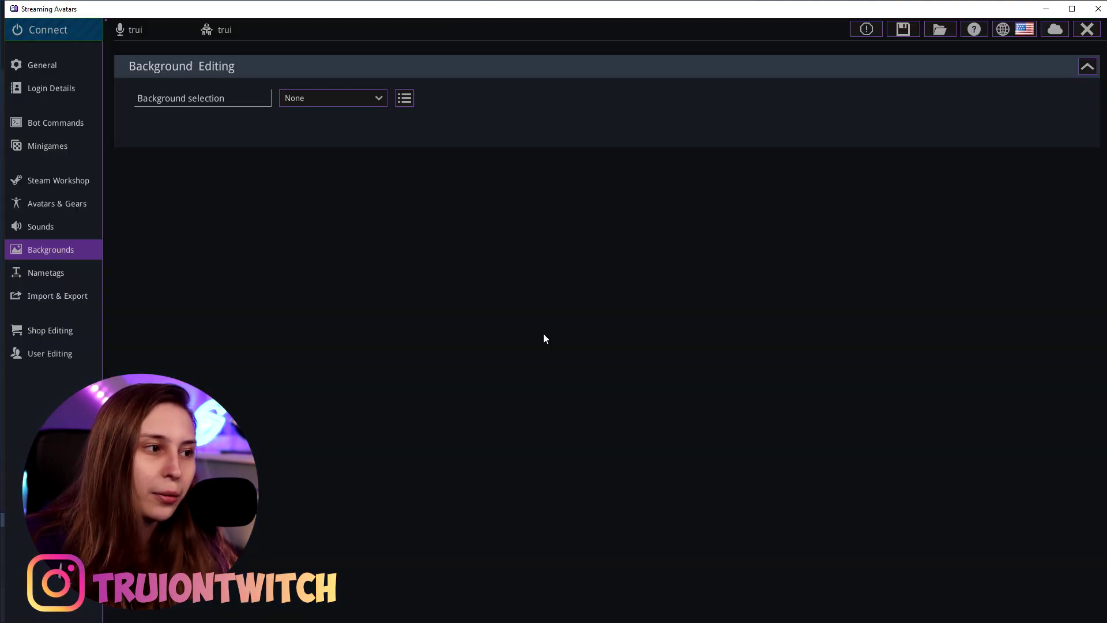
Create a new background named Tutorial.
click(414, 100)
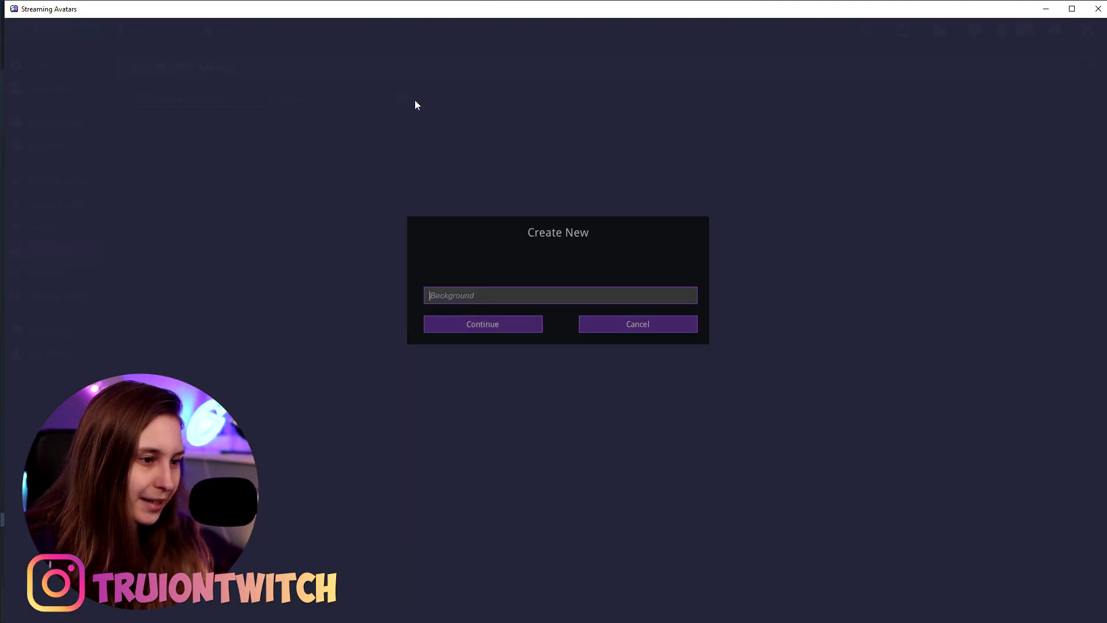
text(Tuto)
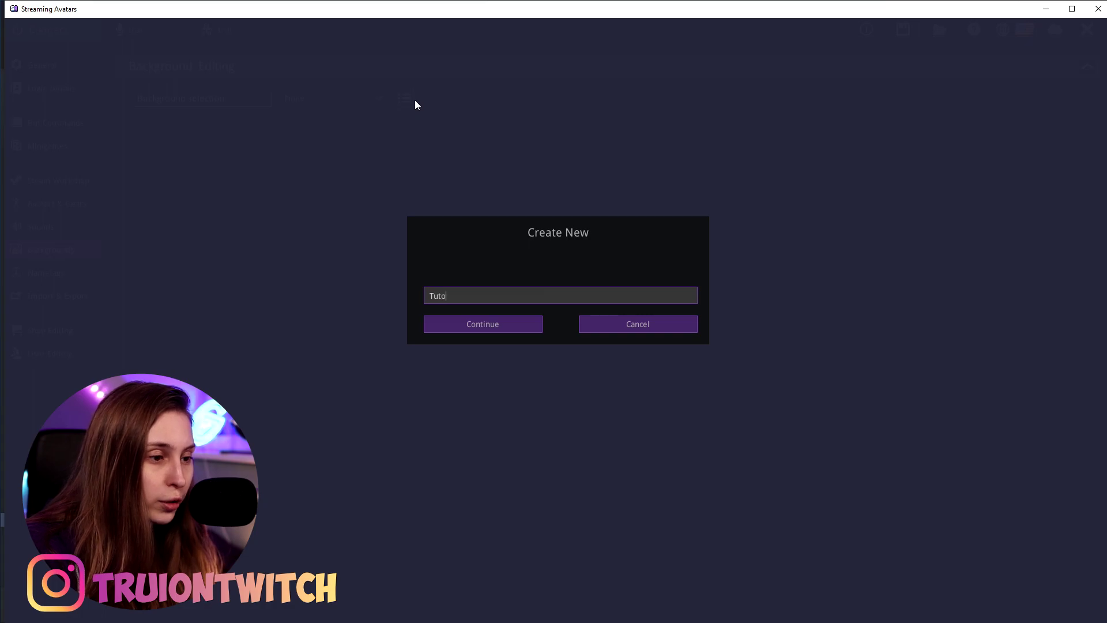
text(ria)
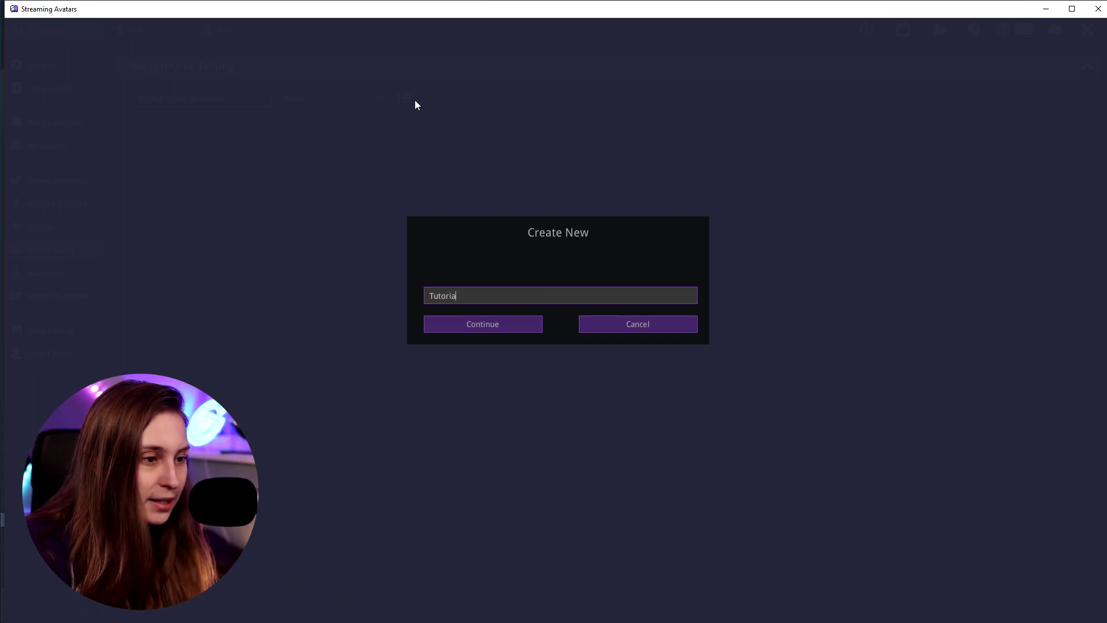
text(l)
click(513, 323)
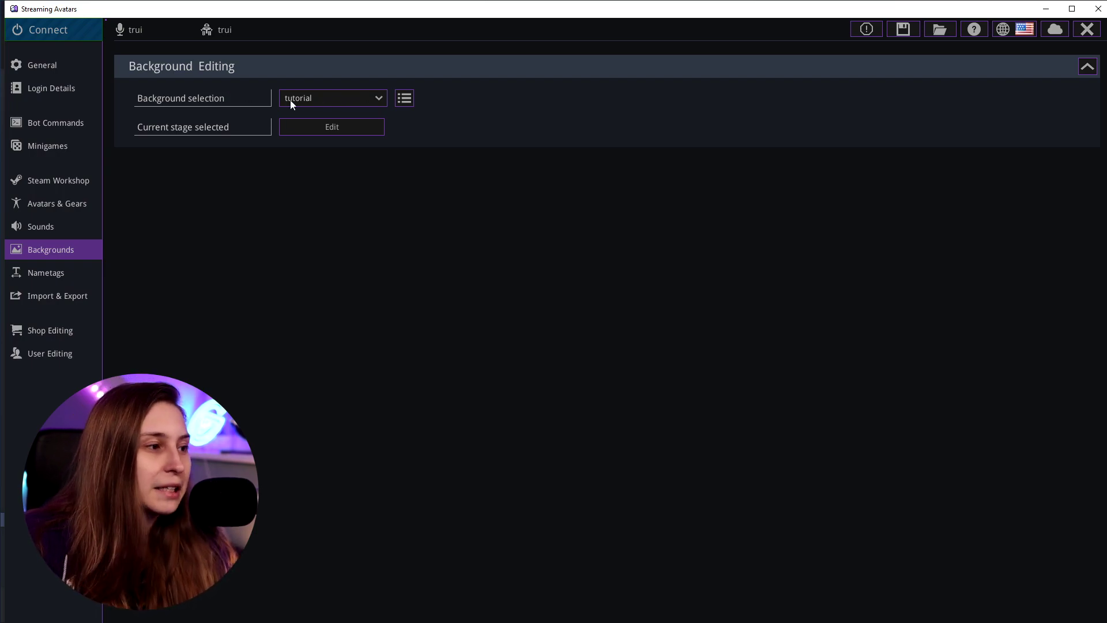
Add a new object to the Tutorial background and move it to about (-34, 214.5).
click(320, 129)
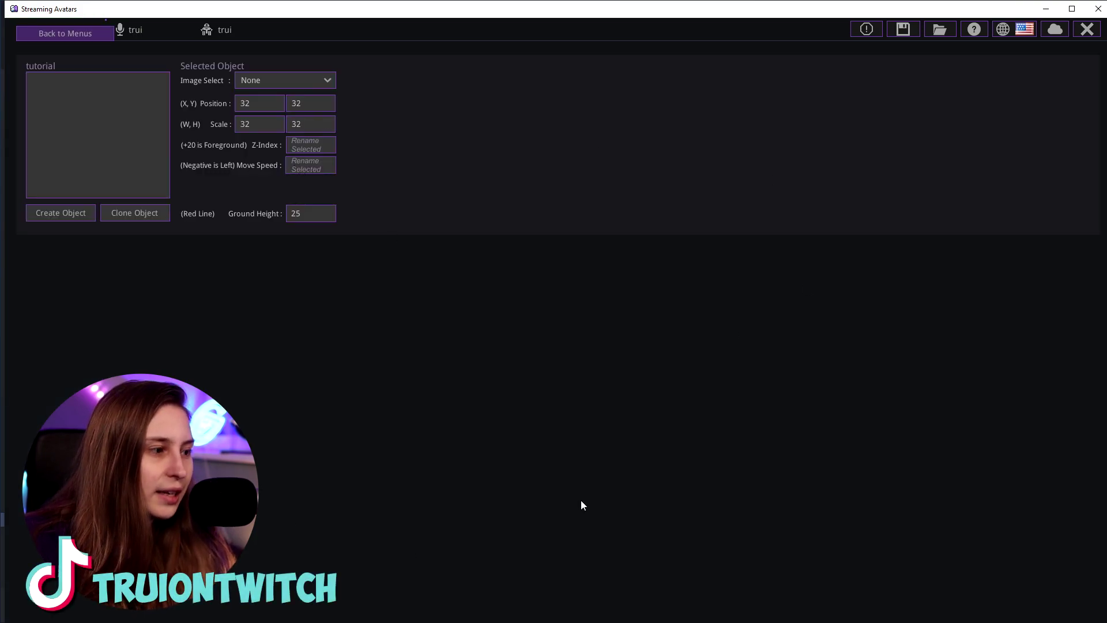
click(74, 213)
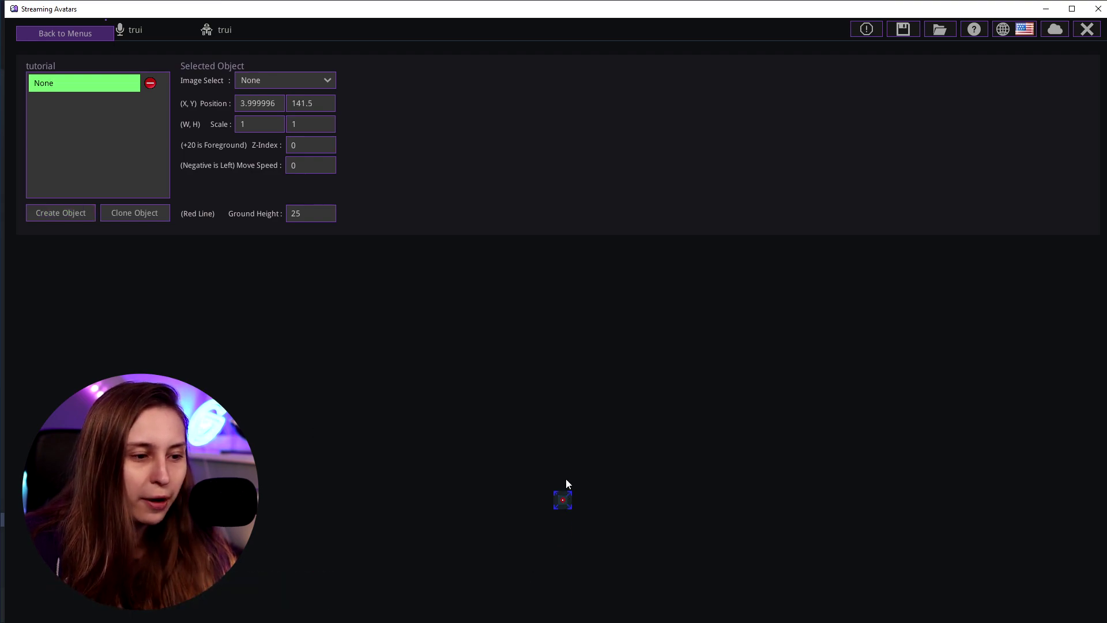
drag(564, 498, 519, 415)
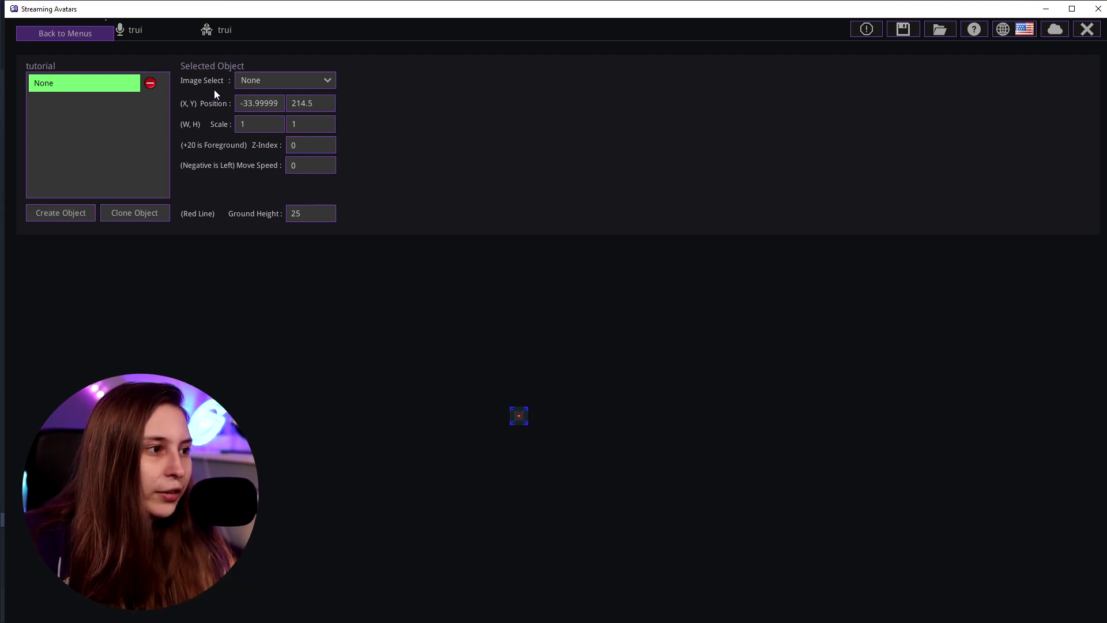
Preview the newbirthdayflags and littlecloud images on the object, placing it at about (-5.5, 225.5).
click(286, 81)
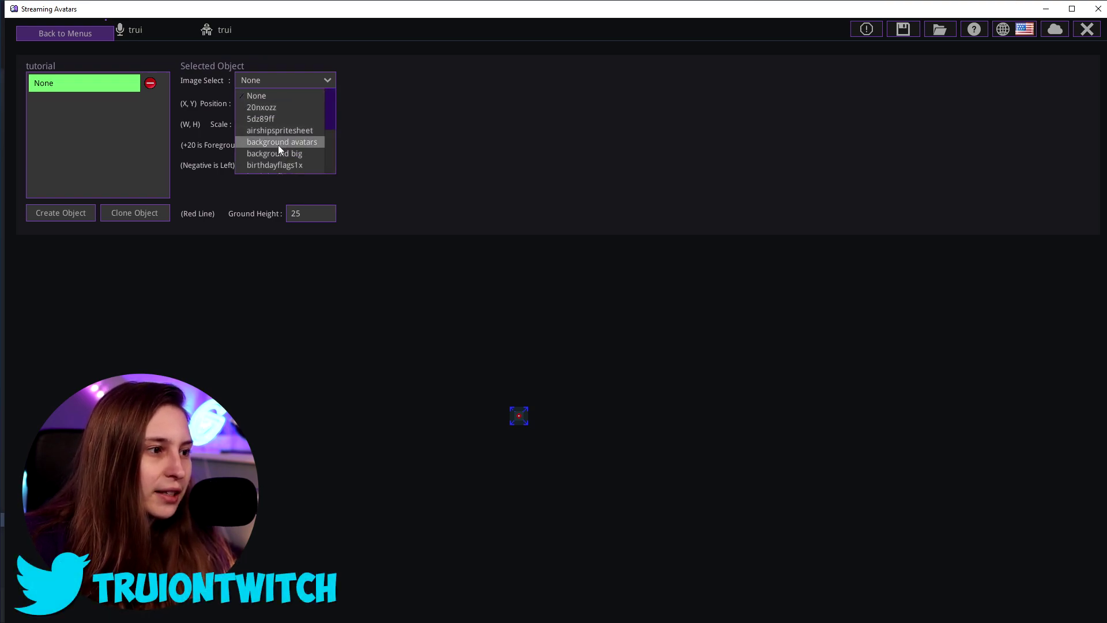
scroll(280, 148, down, 6)
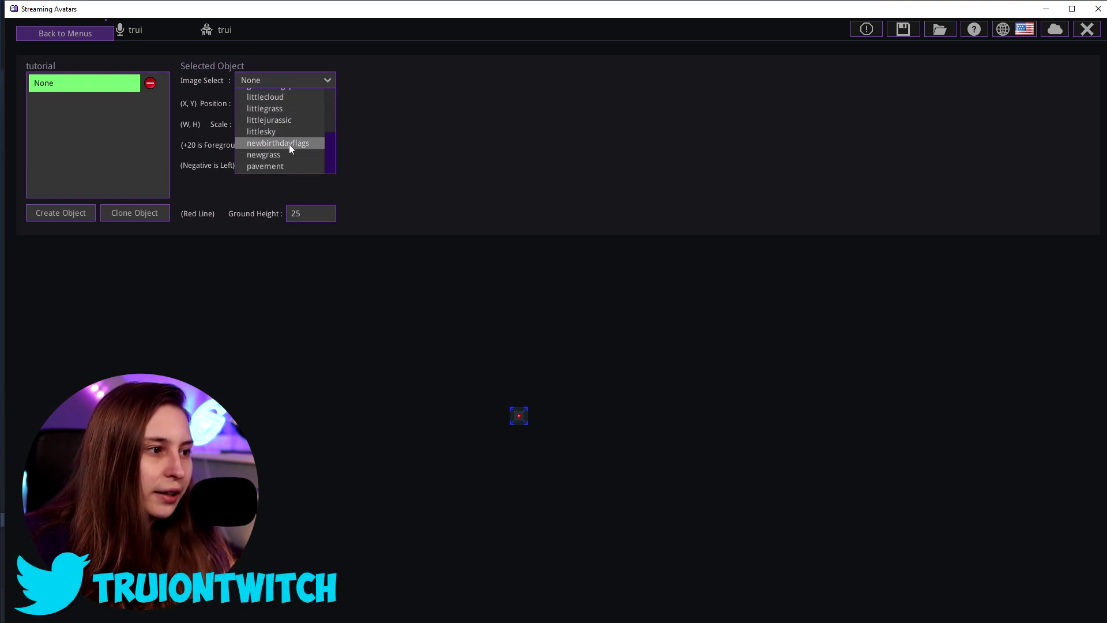
click(289, 144)
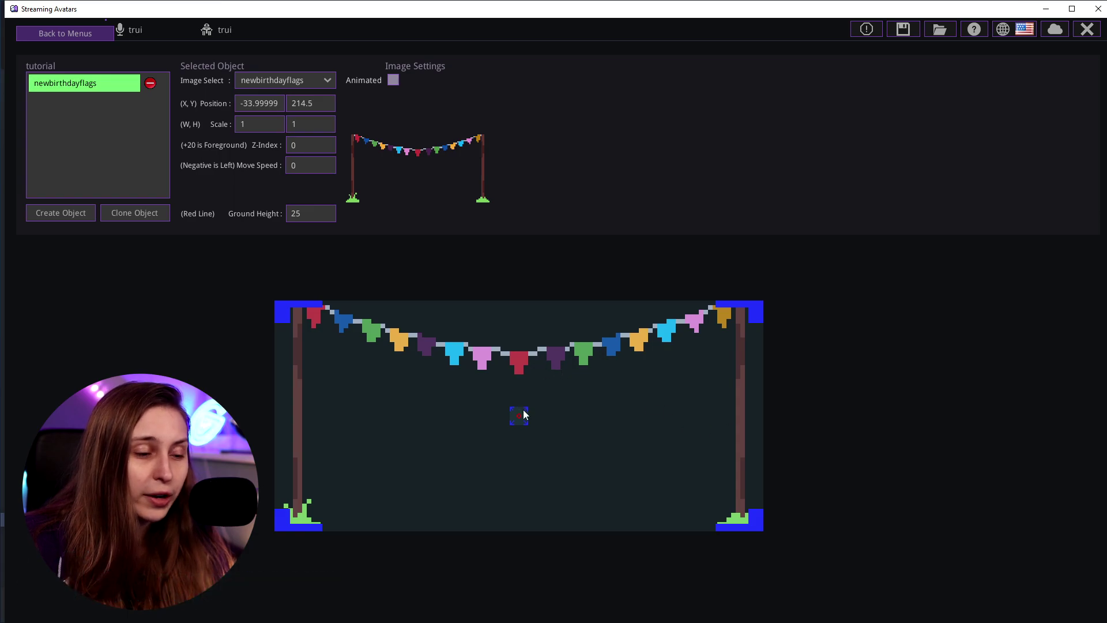
drag(524, 414, 549, 400)
click(314, 86)
click(289, 99)
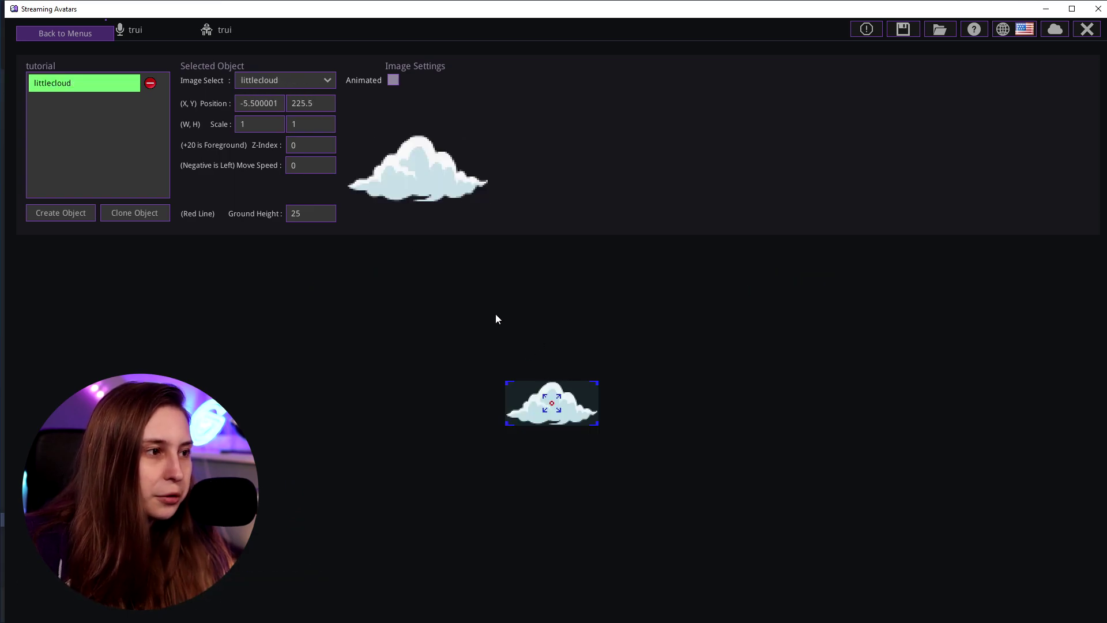
Set the object's image to newgrass and move it up to about (8, 326).
click(296, 82)
click(289, 159)
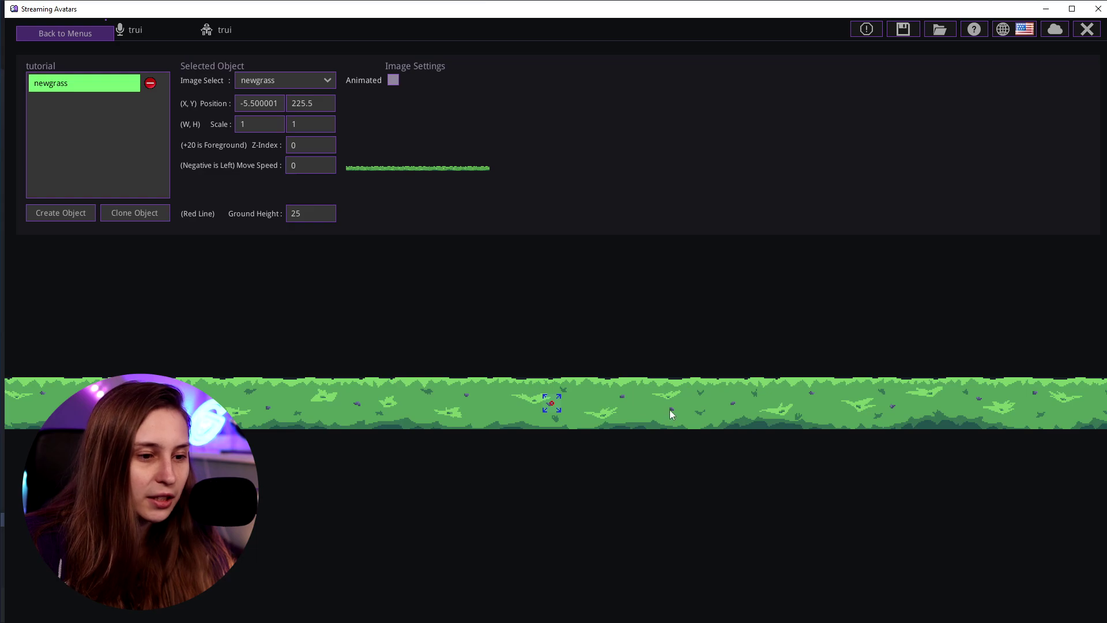
drag(677, 386, 693, 270)
click(301, 75)
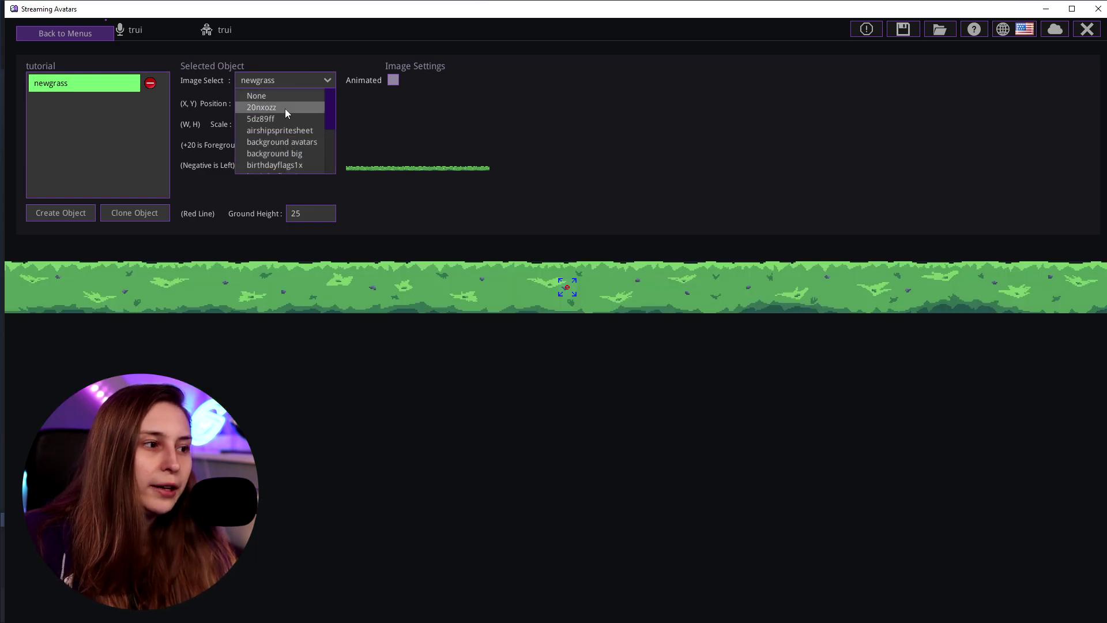
scroll(288, 121, down, 5)
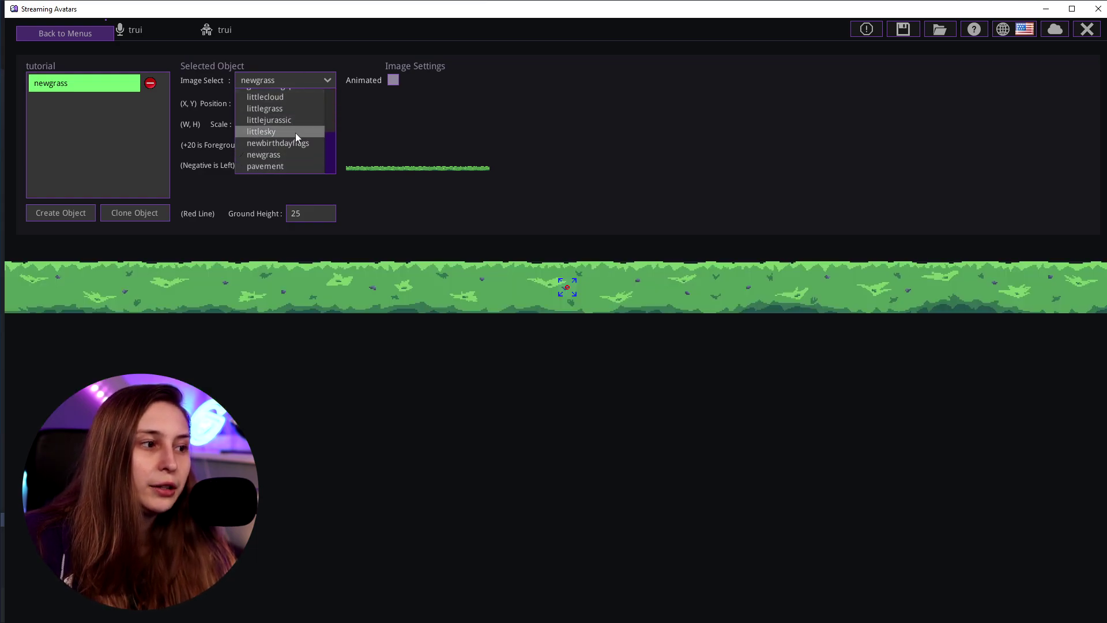
click(314, 160)
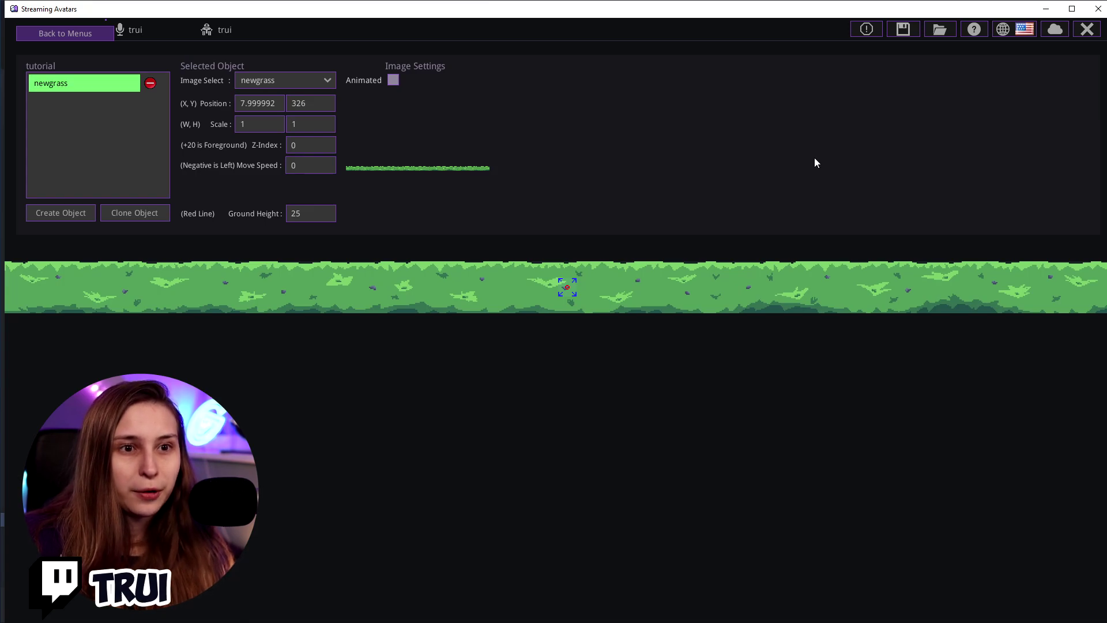
Open the backgrounds folder inside the program's data folder and browse its images one by one, starting with 5DZ89ff.png.
click(937, 31)
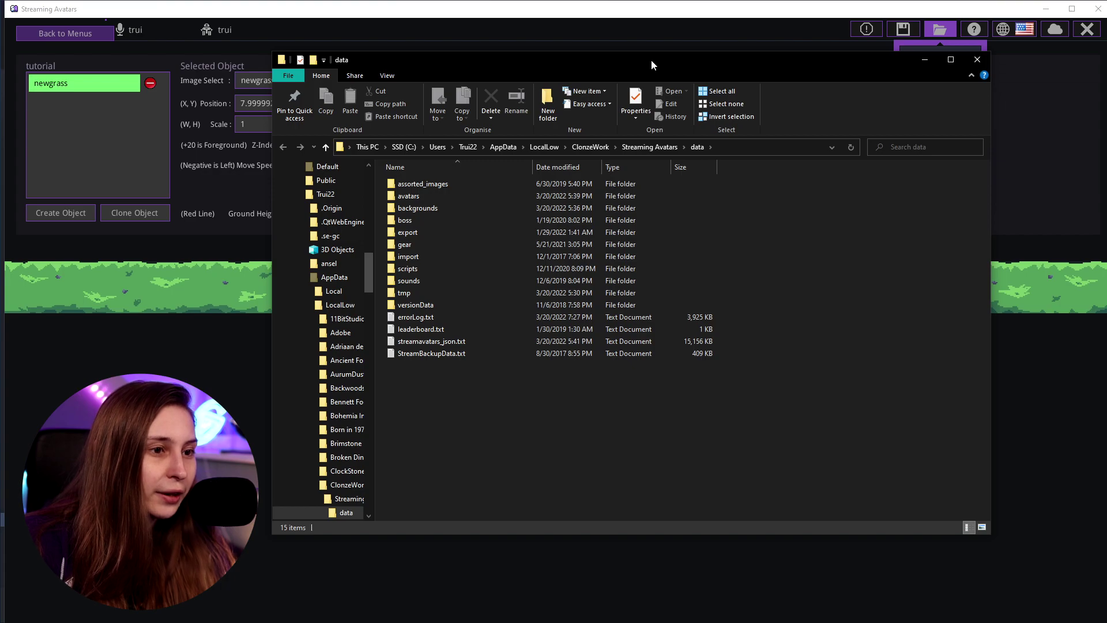
double_click(444, 208)
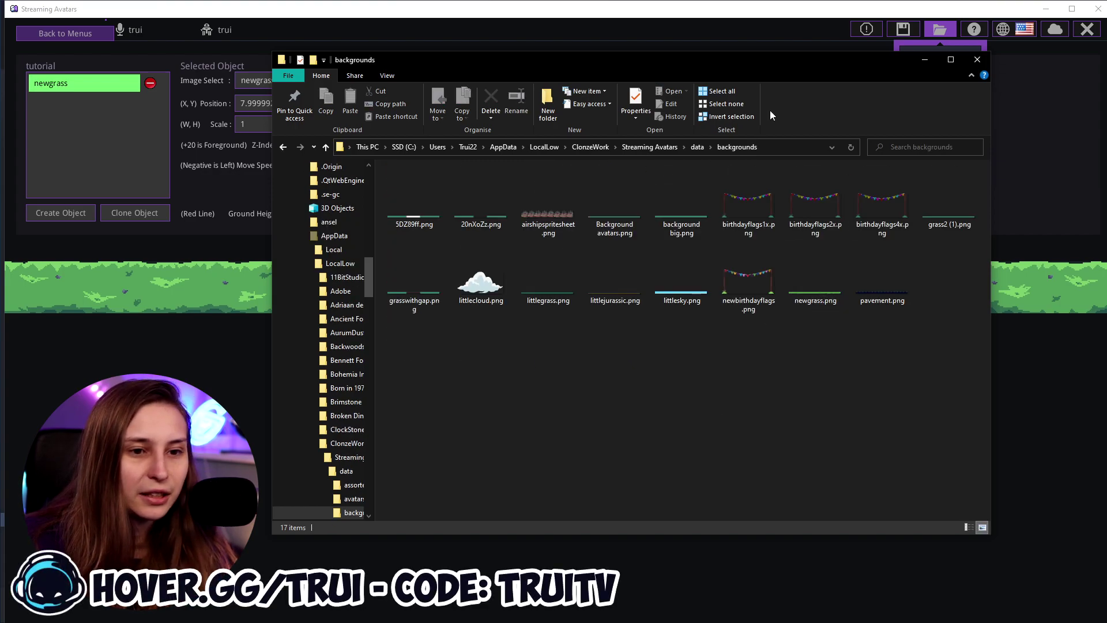
double_click(417, 216)
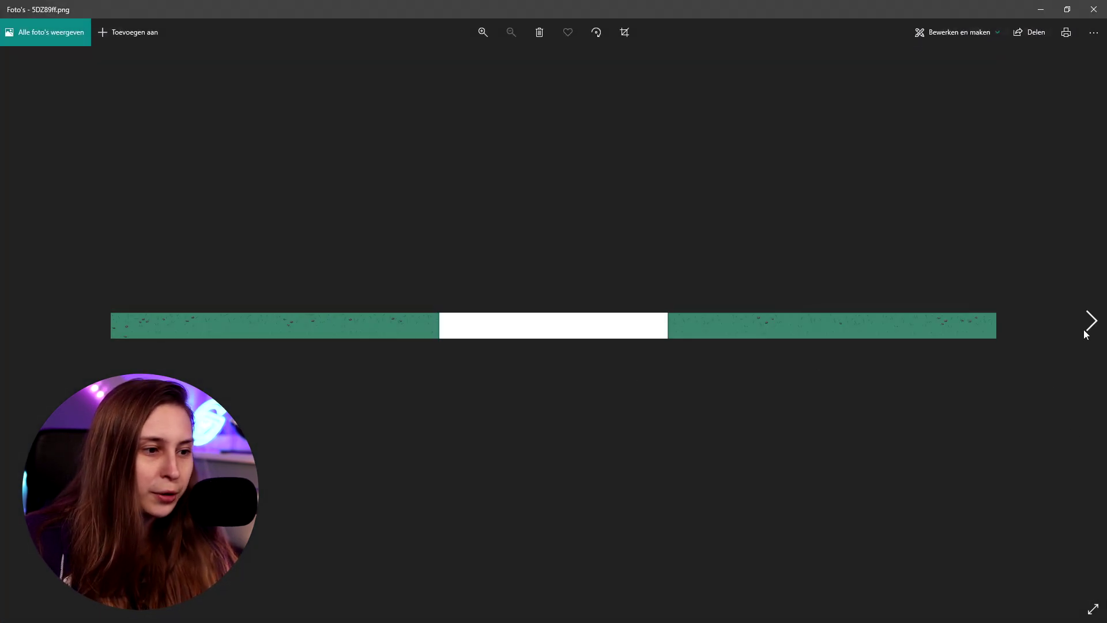
click(1086, 332)
click(1085, 331)
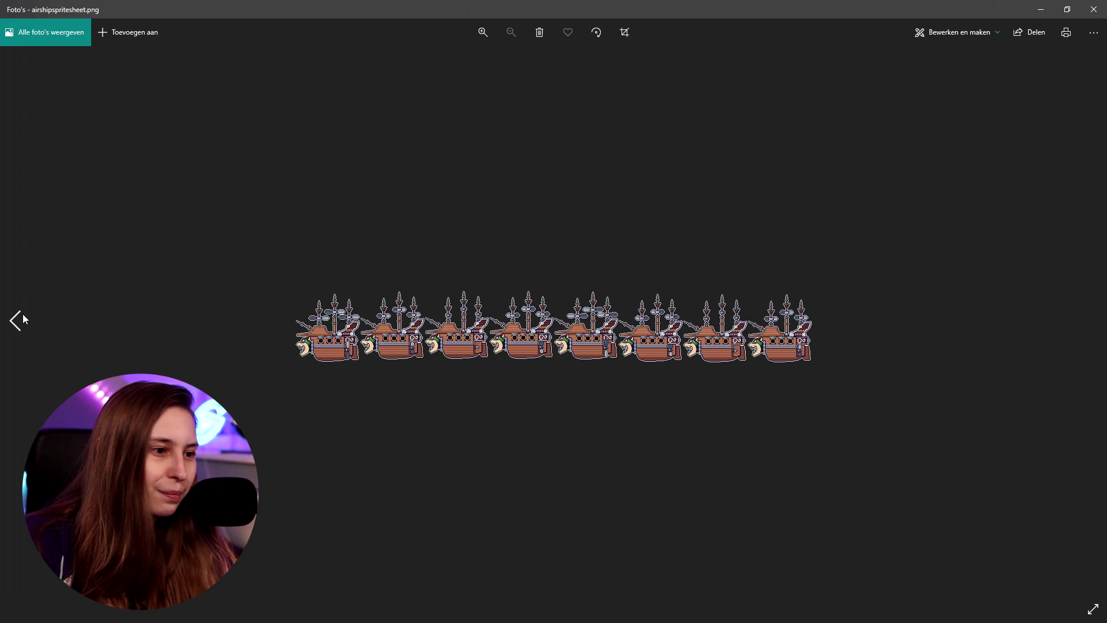
click(22, 319)
click(1093, 321)
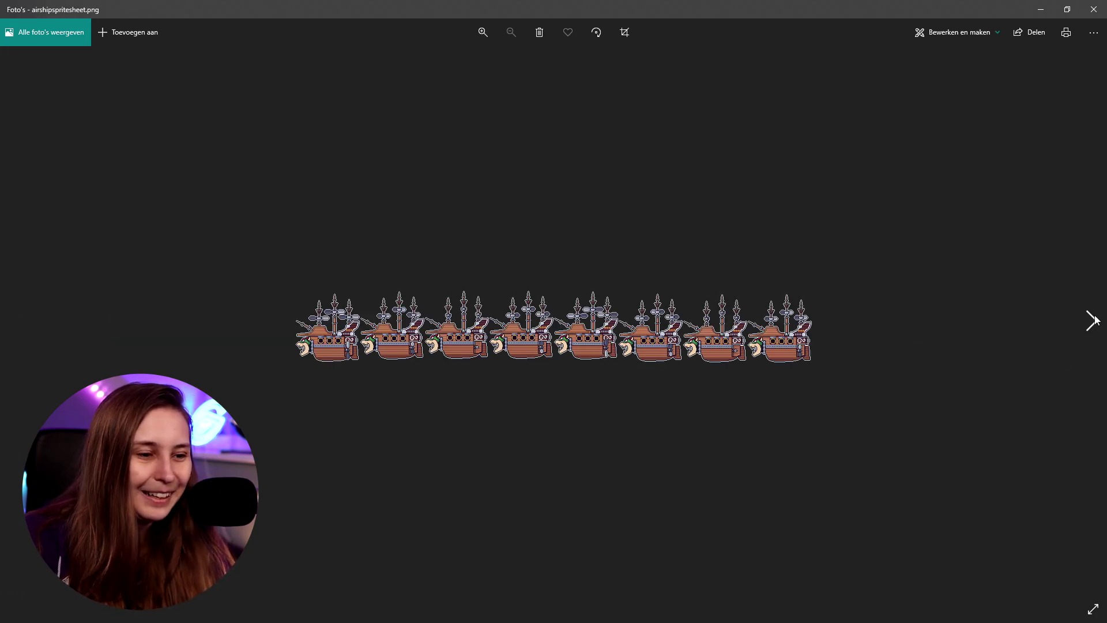
click(1093, 321)
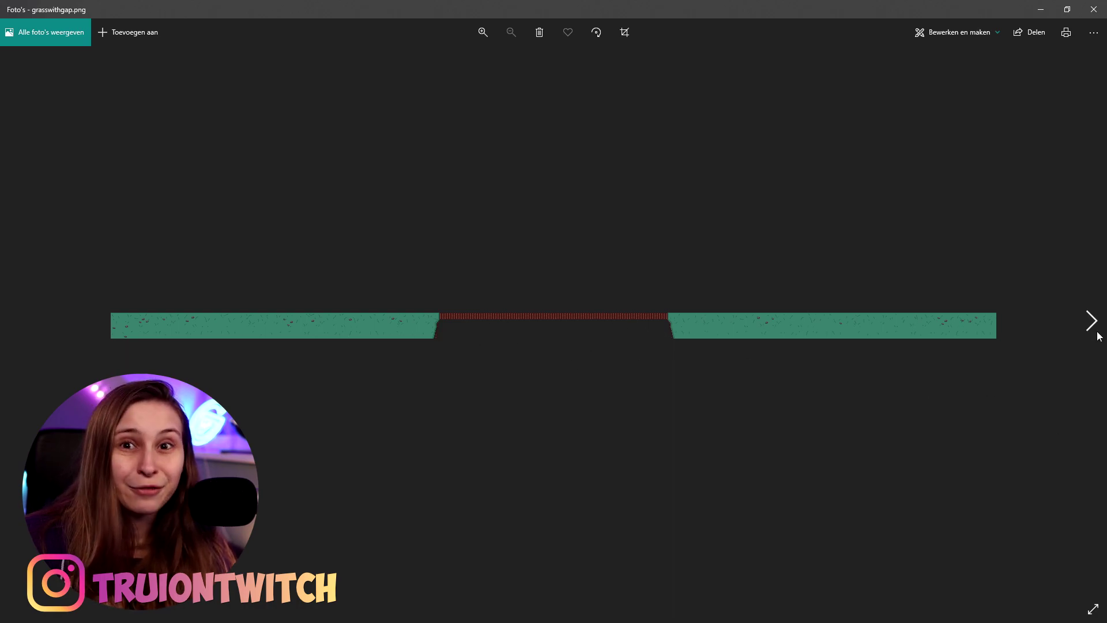
click(1097, 328)
click(1097, 327)
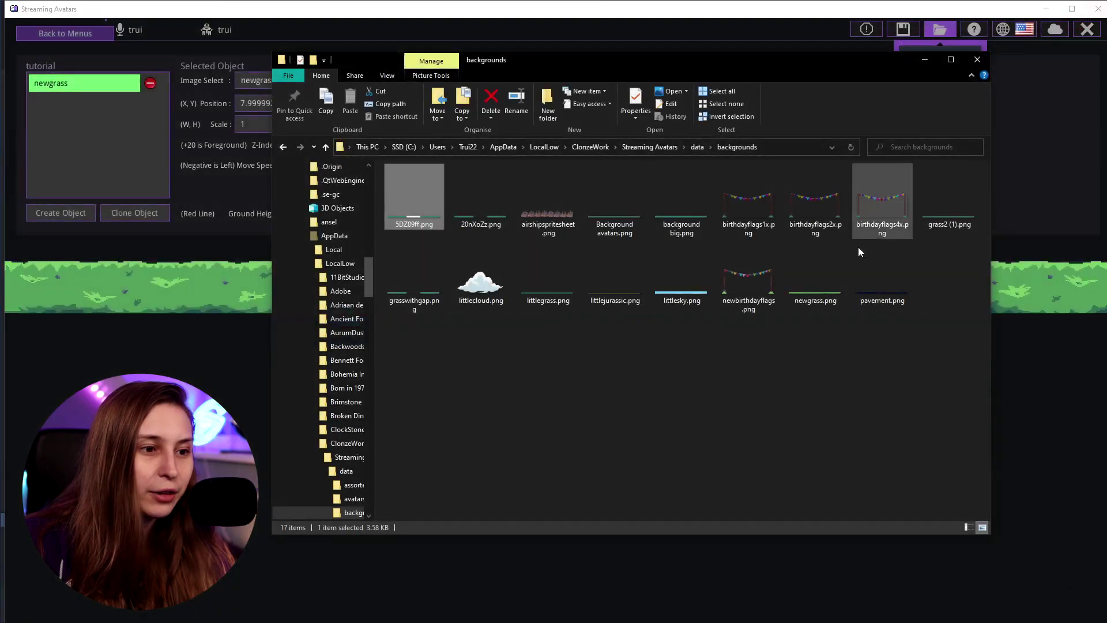
click(763, 396)
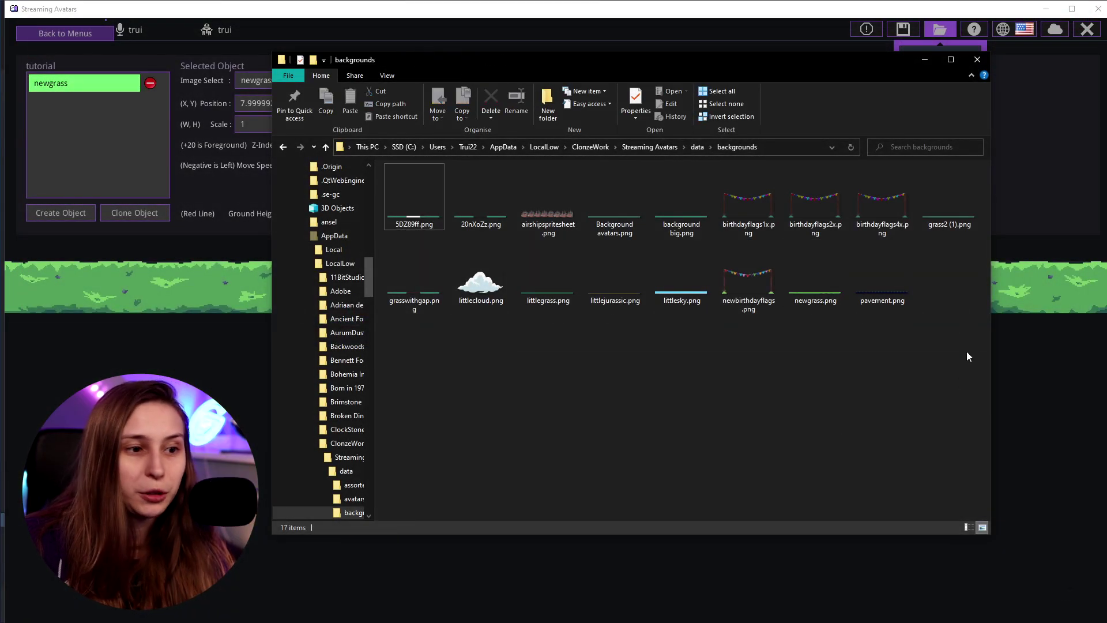
Check the image dimensions of pavement.png in its file properties, and close them without changes.
click(903, 290)
right_click(887, 276)
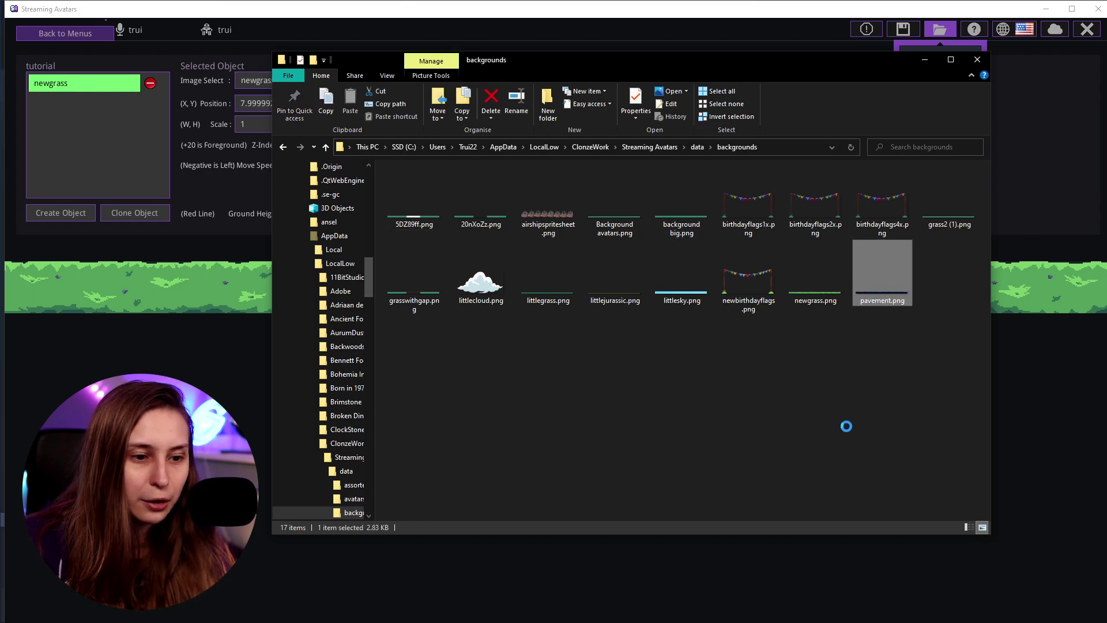
click(744, 601)
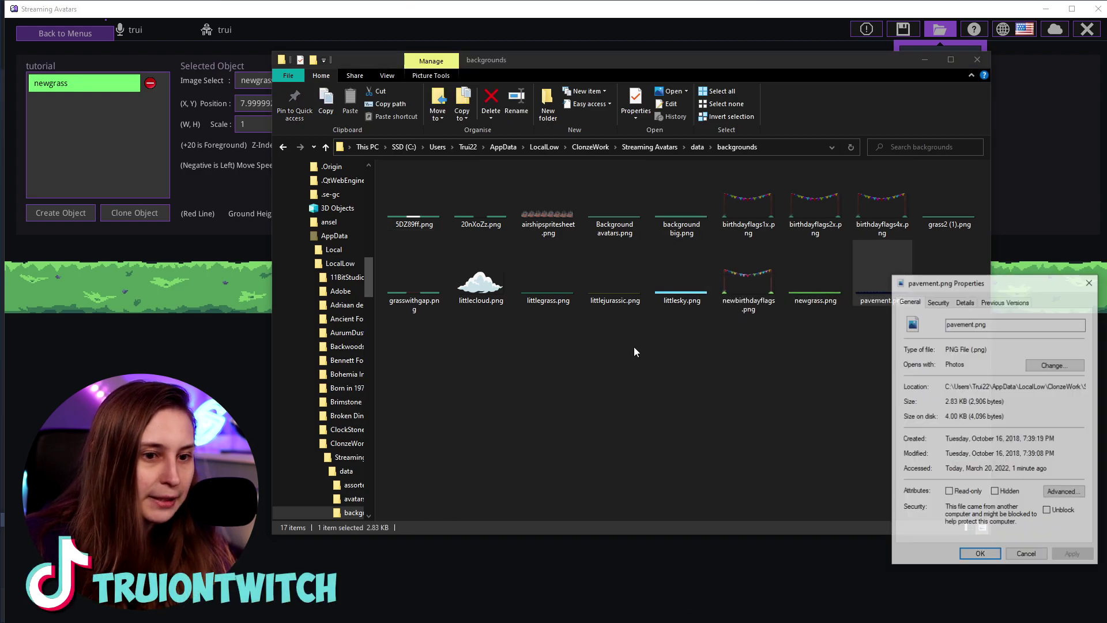
drag(952, 284, 708, 193)
click(724, 208)
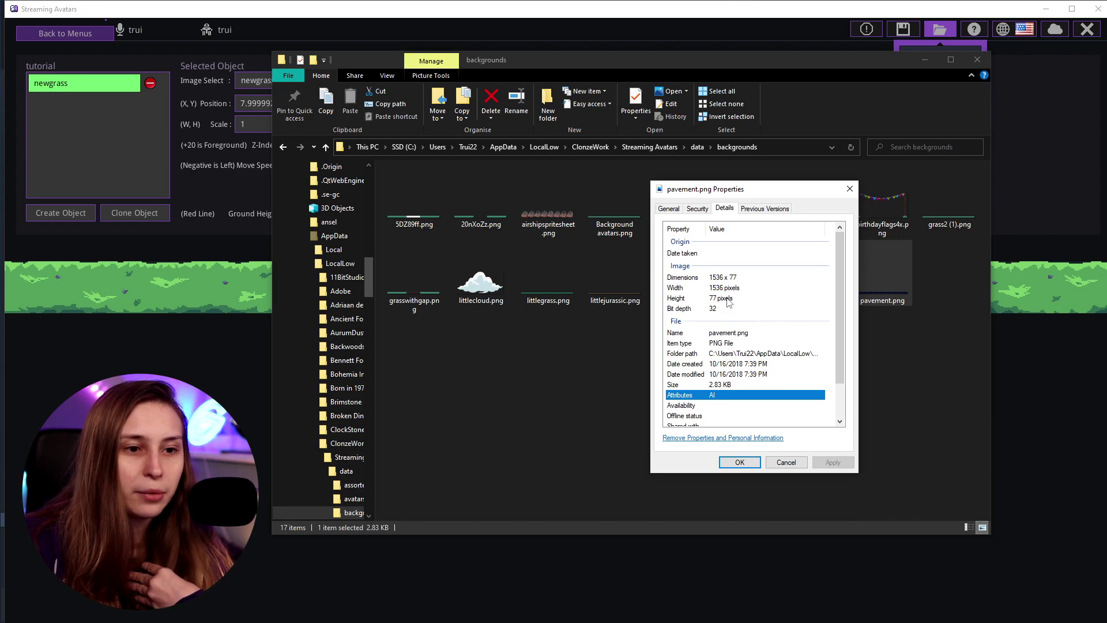
click(786, 462)
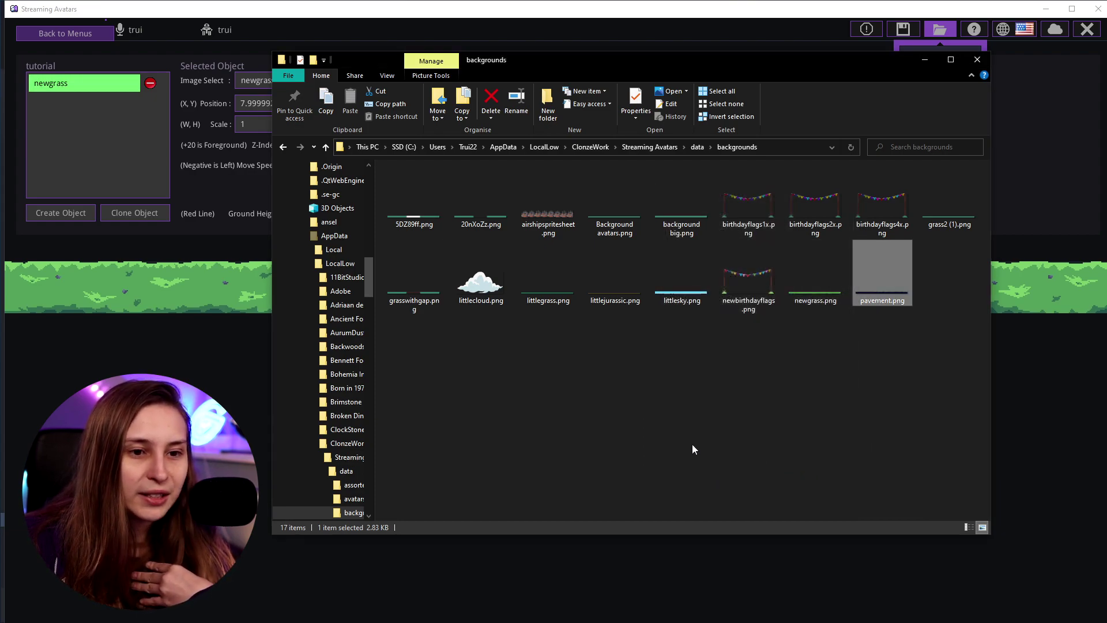
View littlegrass.png full size, and check its image dimensions in the file properties.
double_click(569, 281)
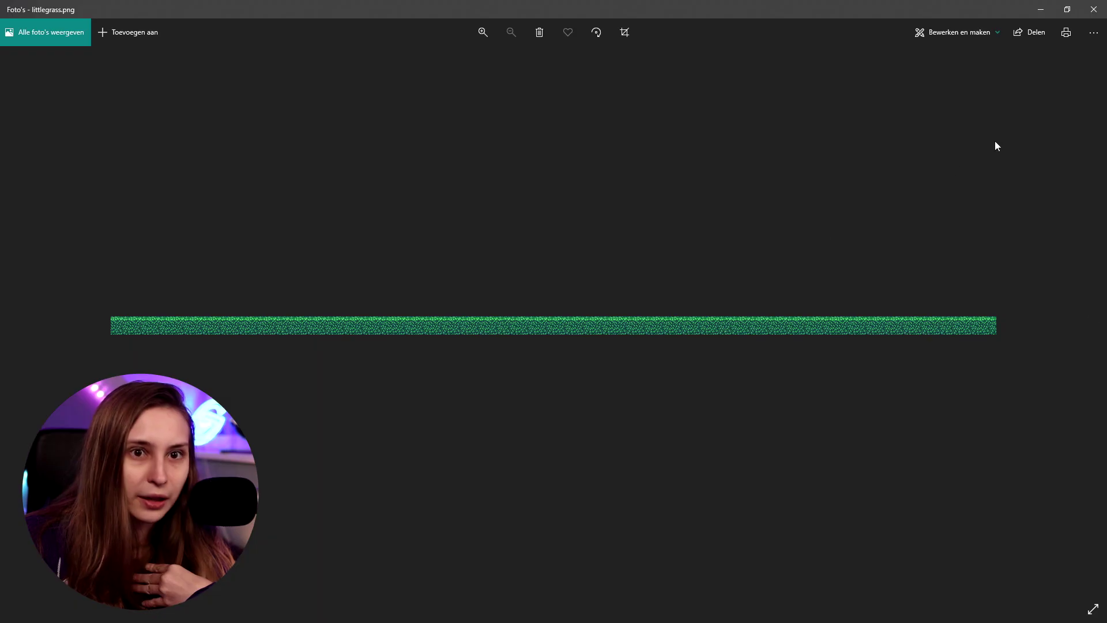
click(1093, 9)
right_click(563, 272)
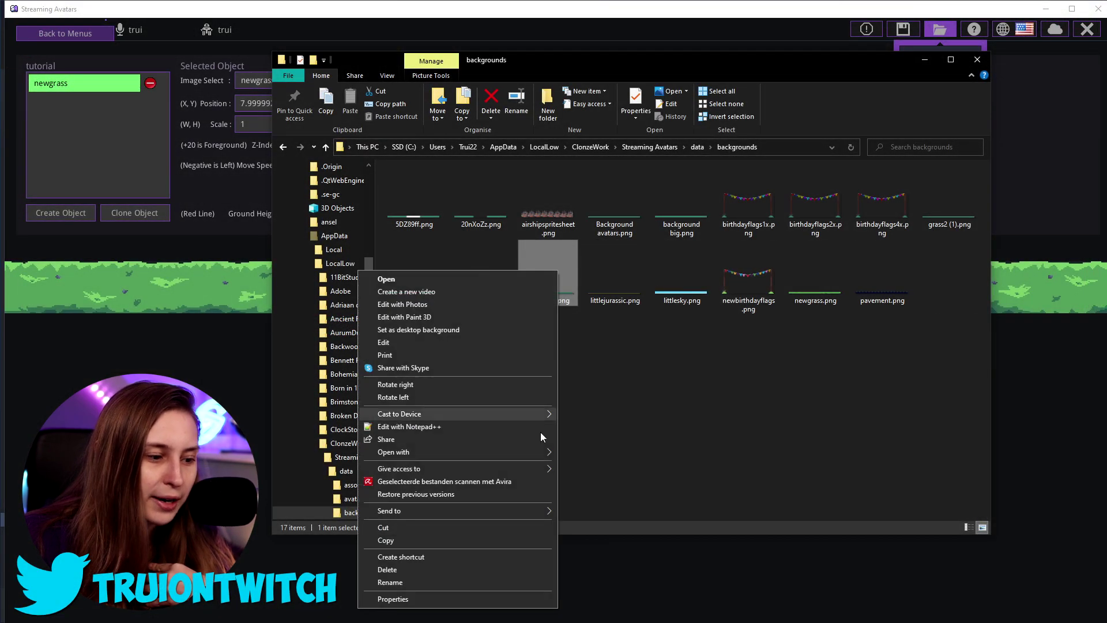
click(469, 596)
click(609, 298)
click(636, 298)
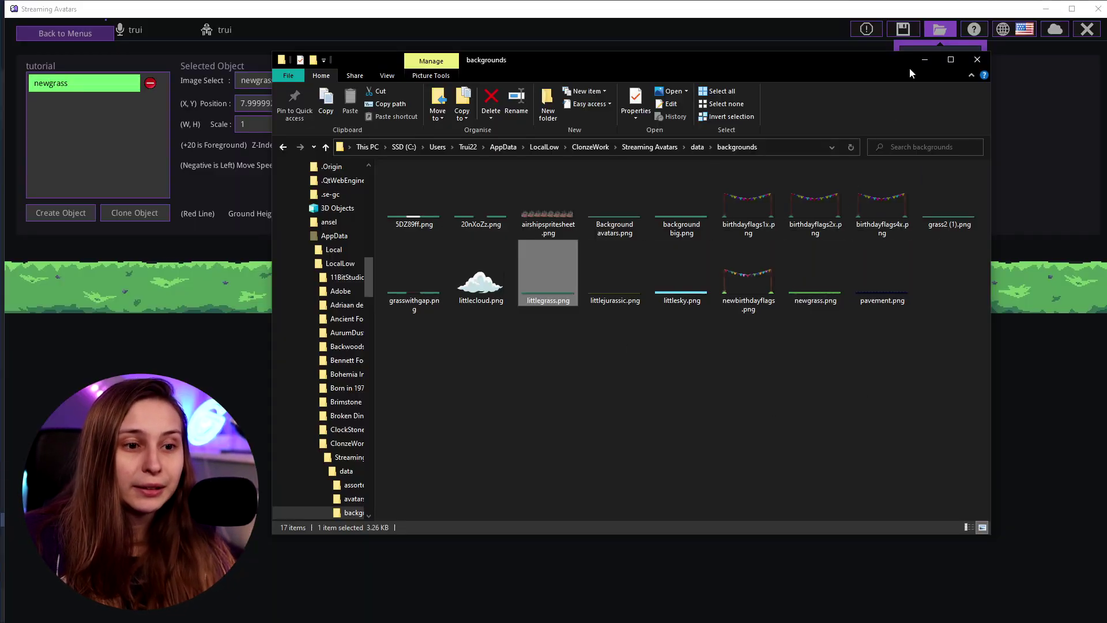
Return to Streaming Avatars and move the newgrass strip down to about (0.5, 54).
click(918, 62)
drag(577, 293, 560, 601)
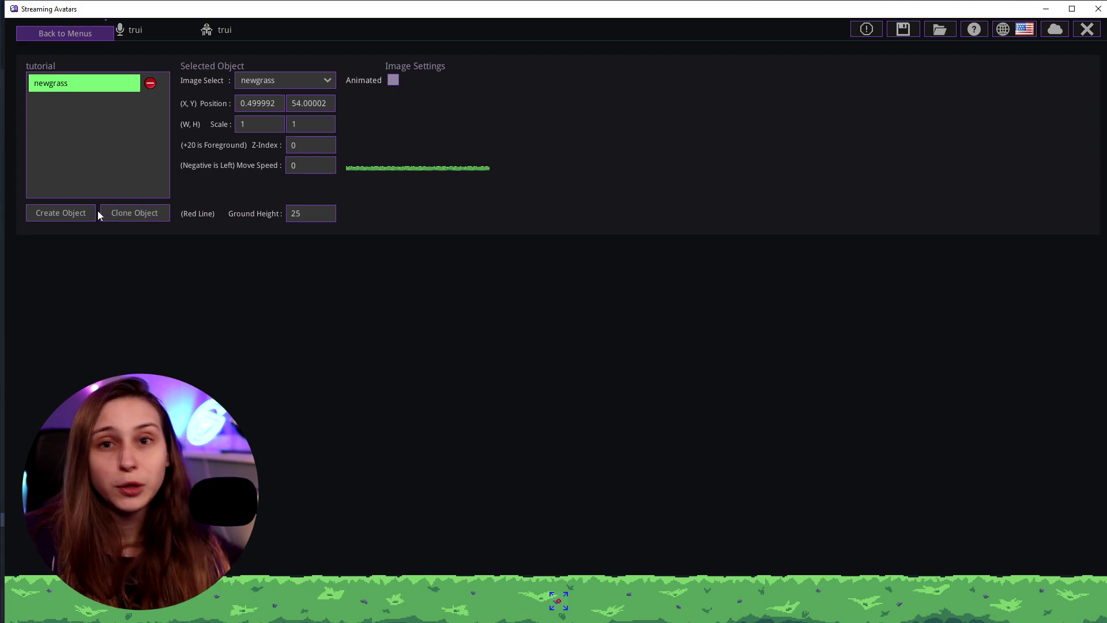
Add an object with the birthdayflags4x image and stand it on the grass at the left end of the scene.
click(74, 217)
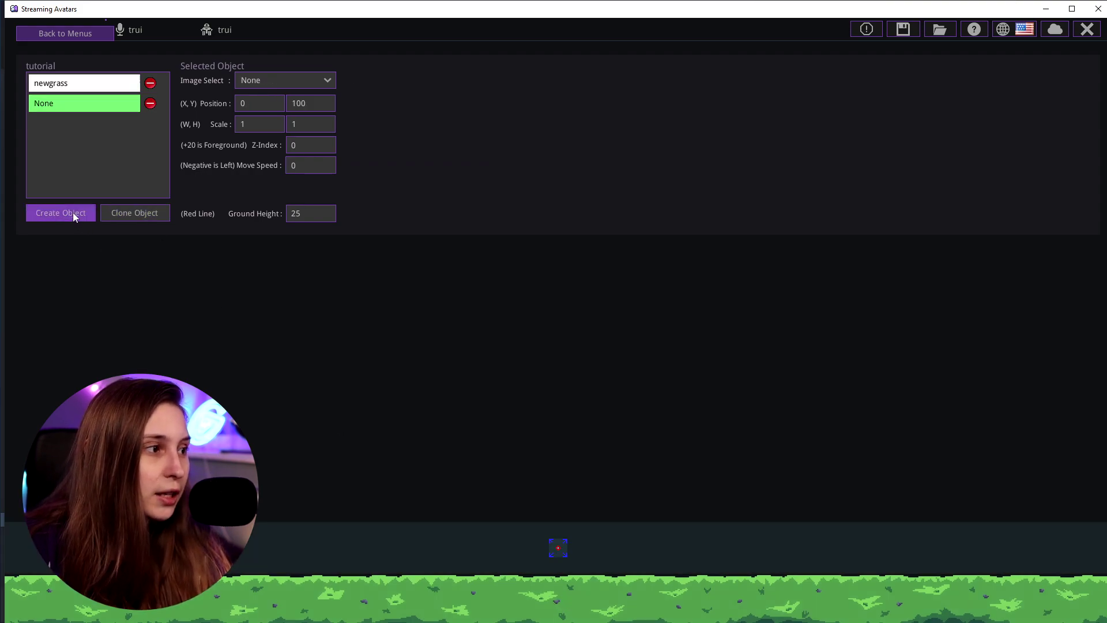
click(286, 81)
scroll(286, 135, down, 5)
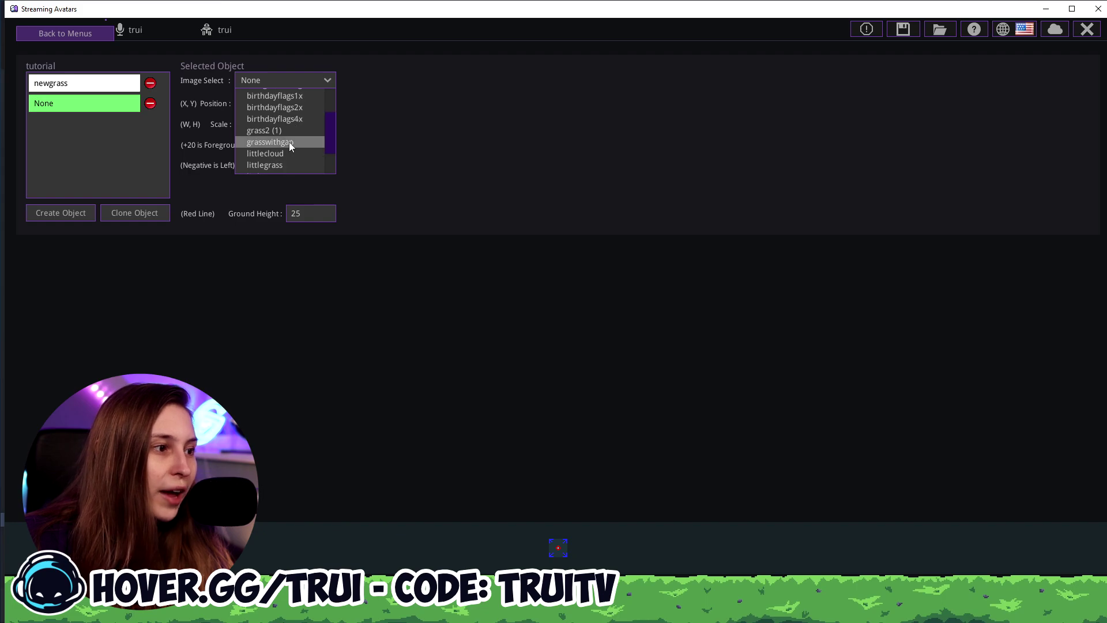
scroll(289, 142, up, 5)
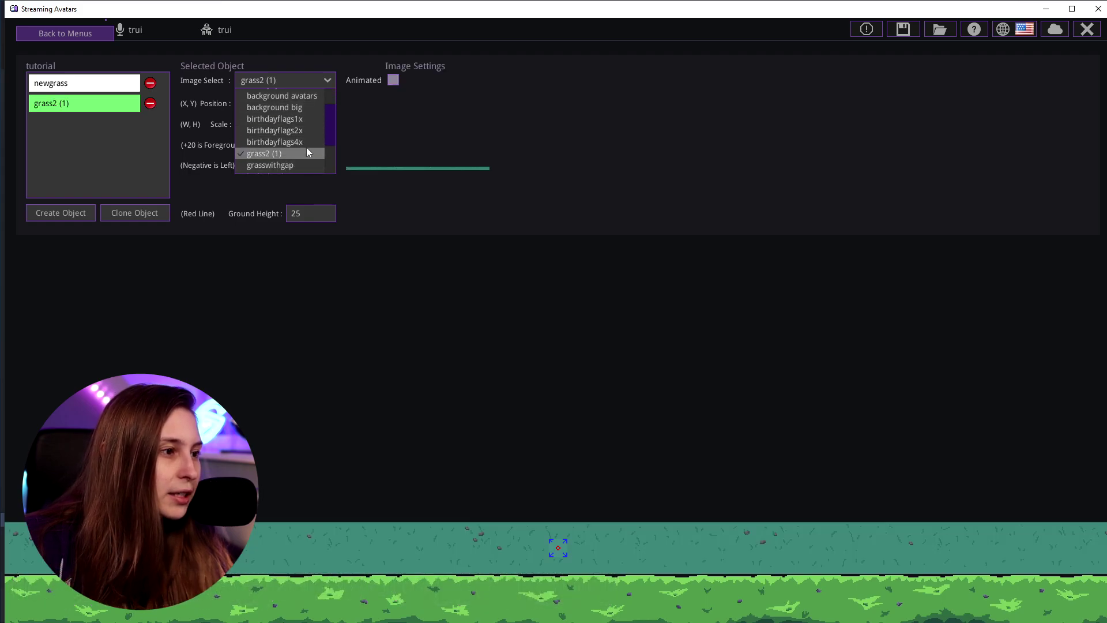
click(291, 144)
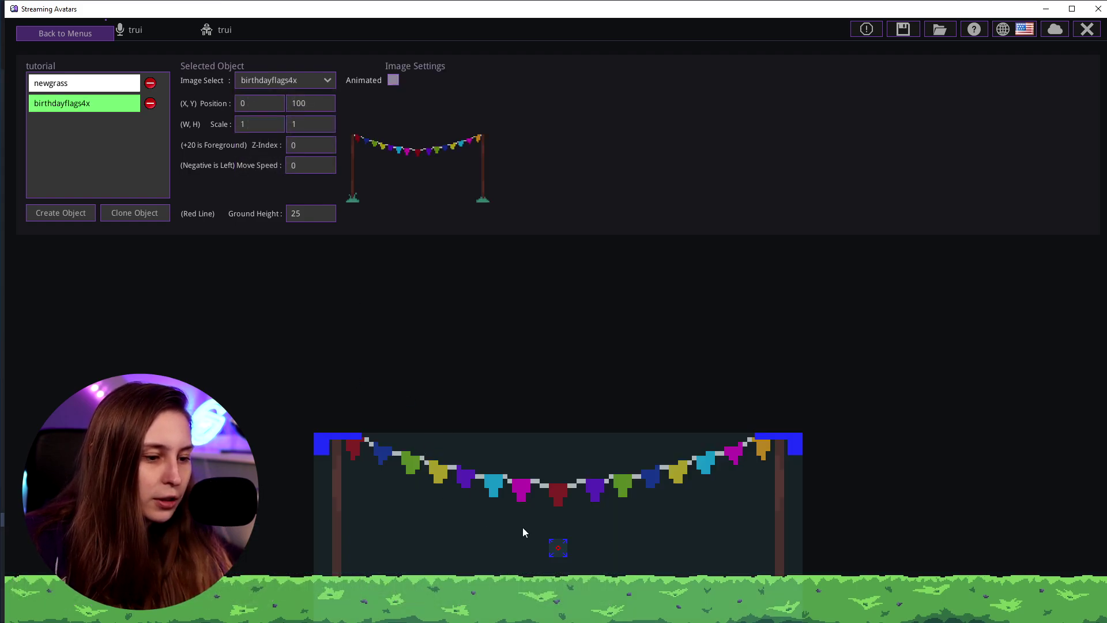
drag(523, 527, 258, 485)
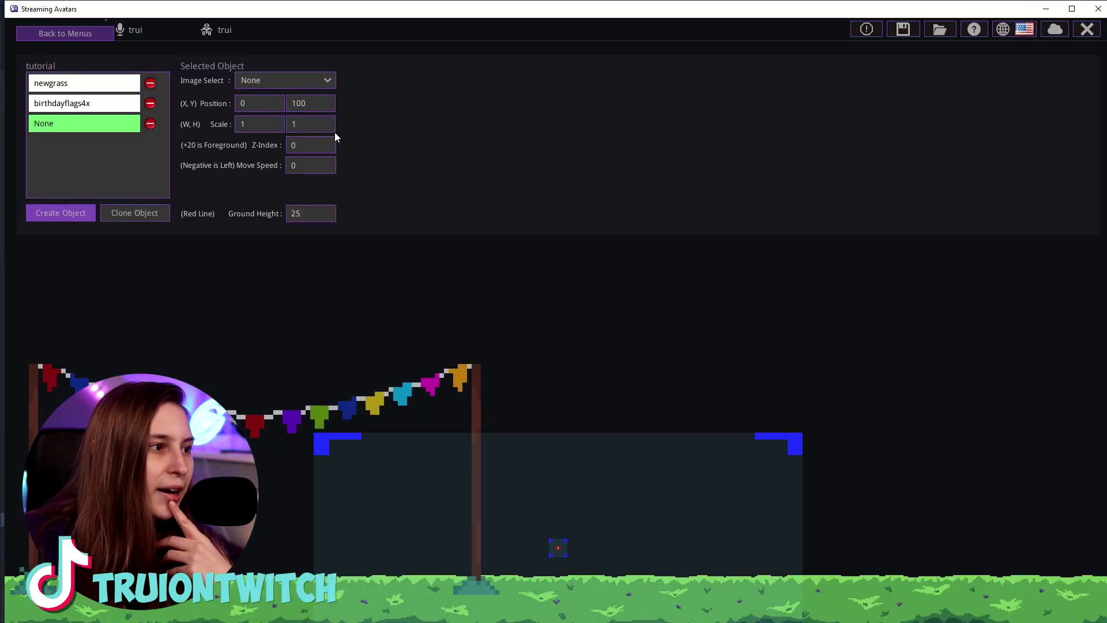
Give the new third object the littlecloud image and place it in the sky near the right end of the scene.
click(281, 78)
scroll(289, 127, down, 3)
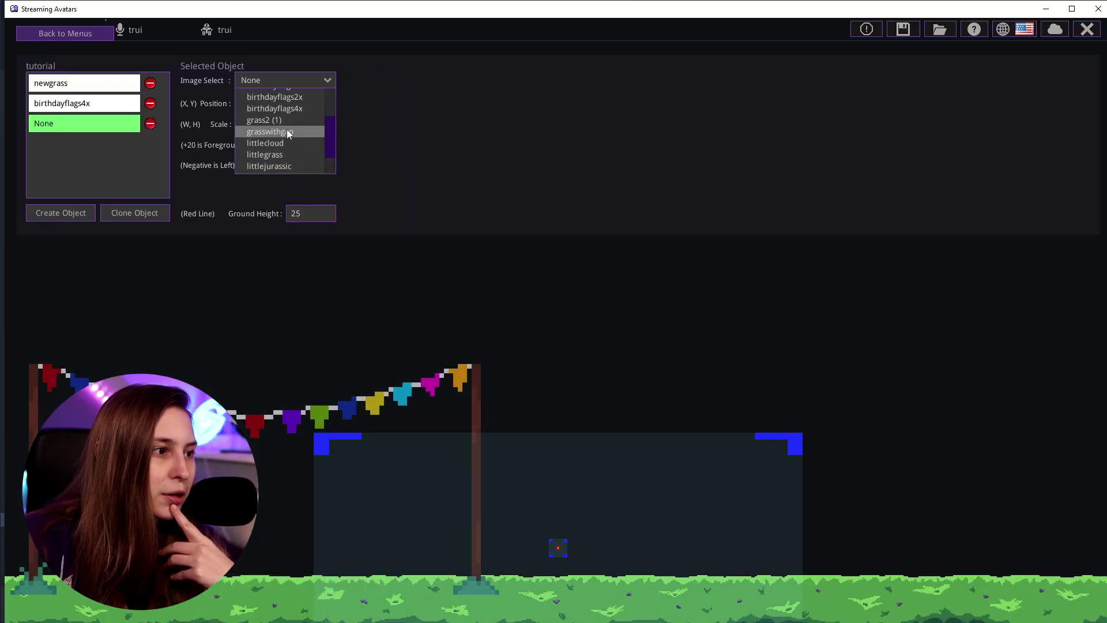
click(288, 143)
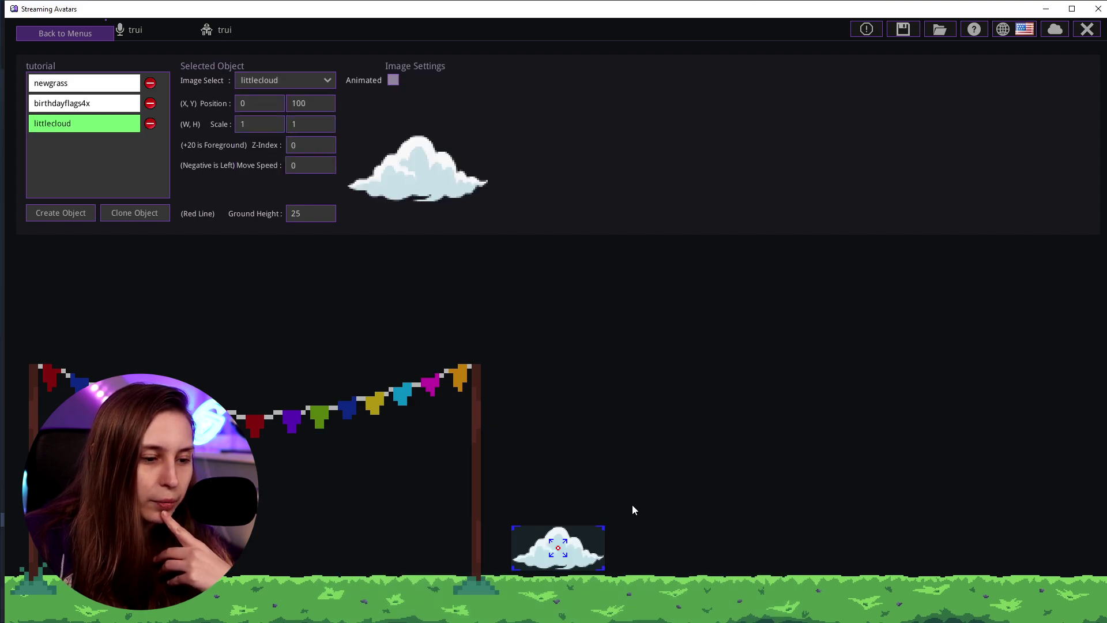
drag(553, 550, 1030, 419)
Add a second littlecloud object at about (139, 219.5) and set its move speed to 50.
click(60, 212)
click(275, 81)
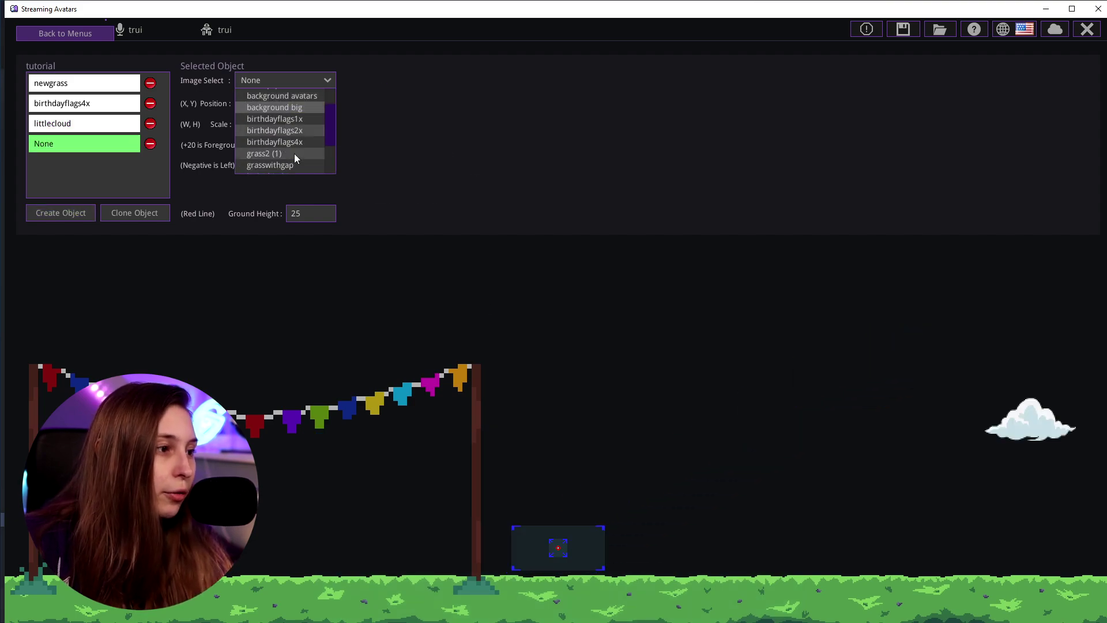
scroll(294, 153, down, 2)
click(310, 152)
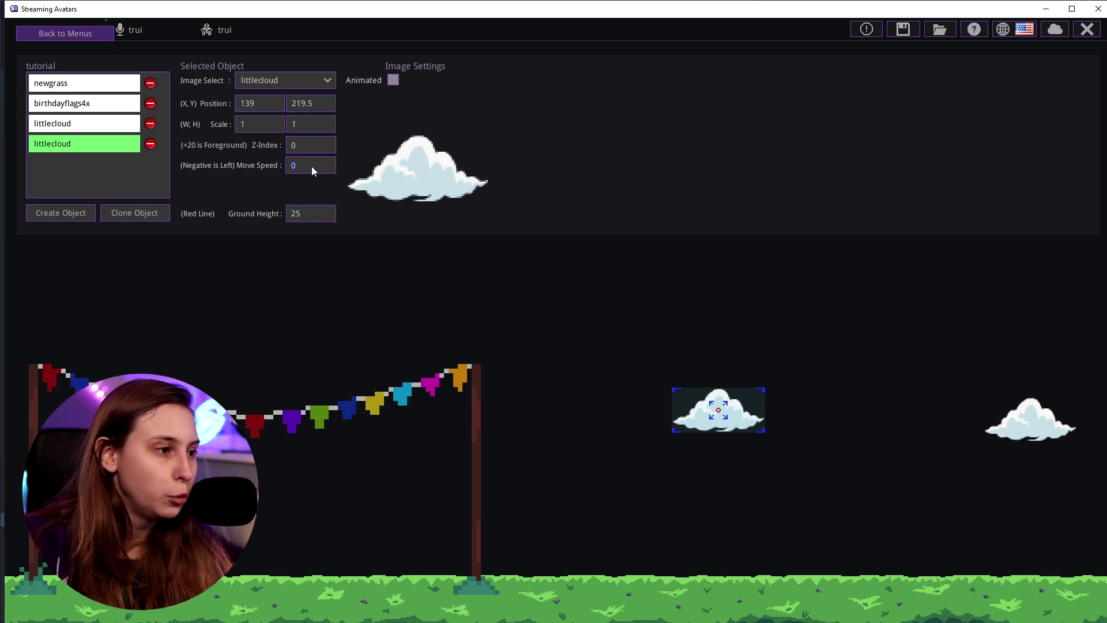
key(BackSpace)
text(50)
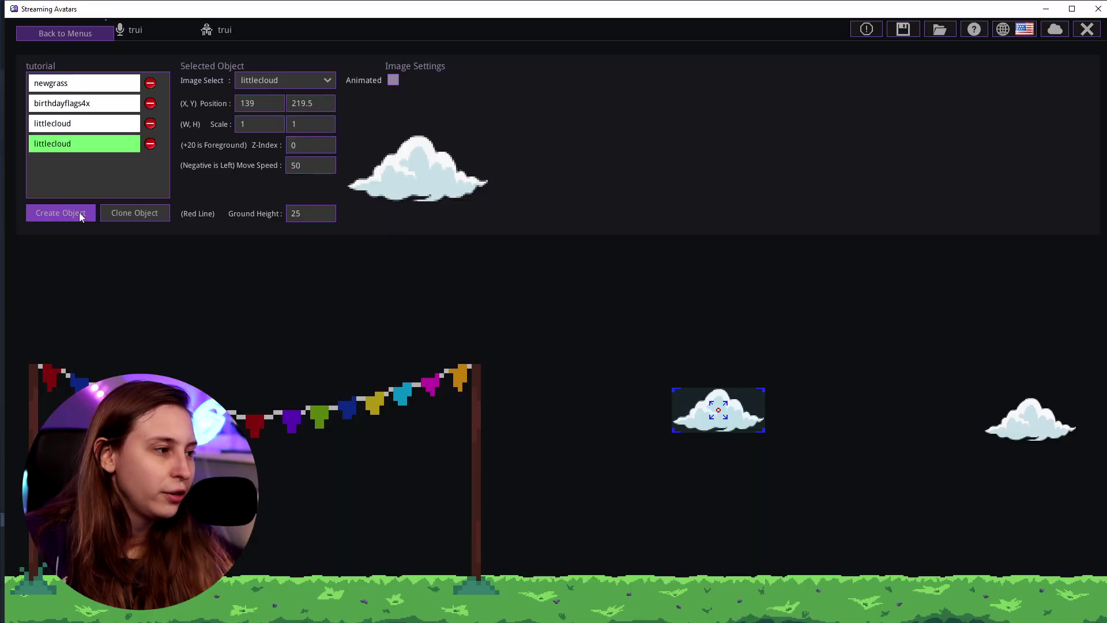
Add an object with the airshipspritesheet image and move it up into the sky to about (10, 314.5).
click(79, 212)
click(294, 81)
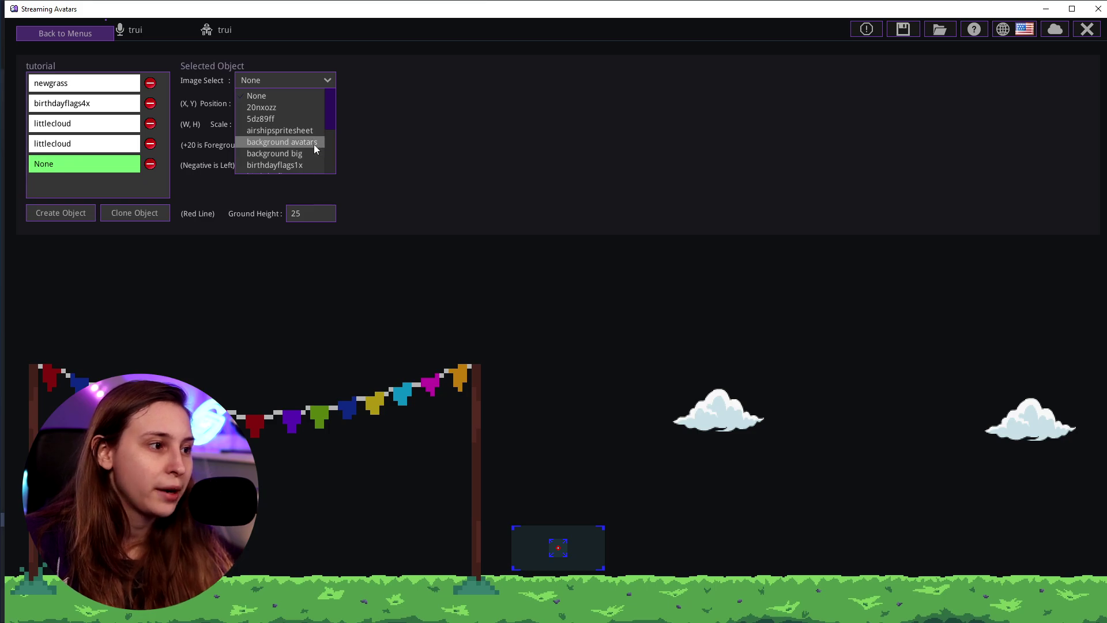
click(308, 130)
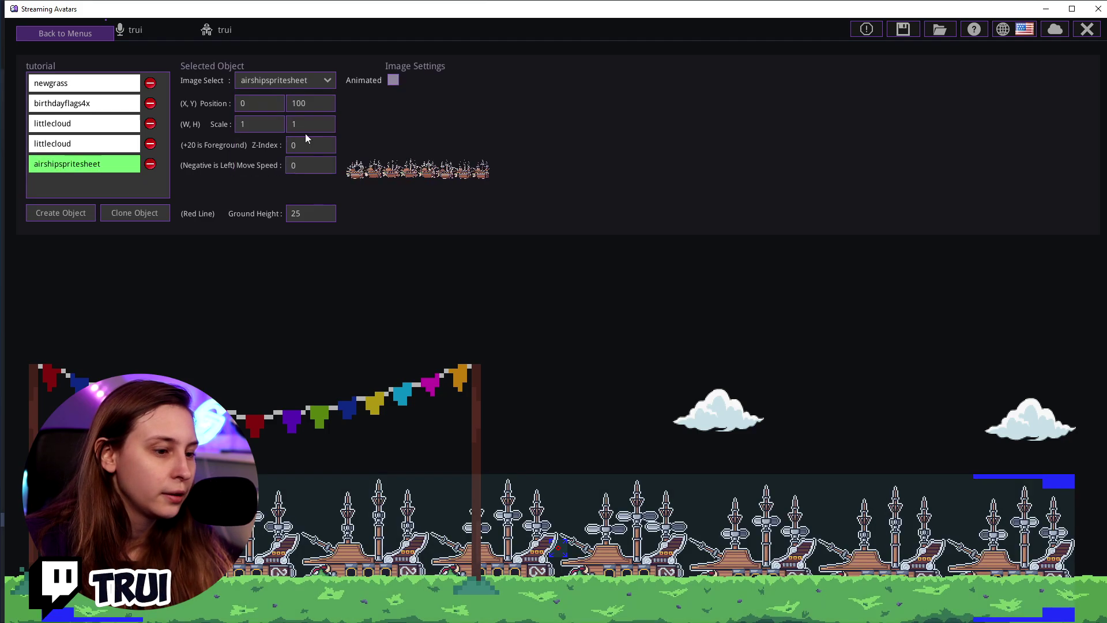
drag(555, 552, 570, 299)
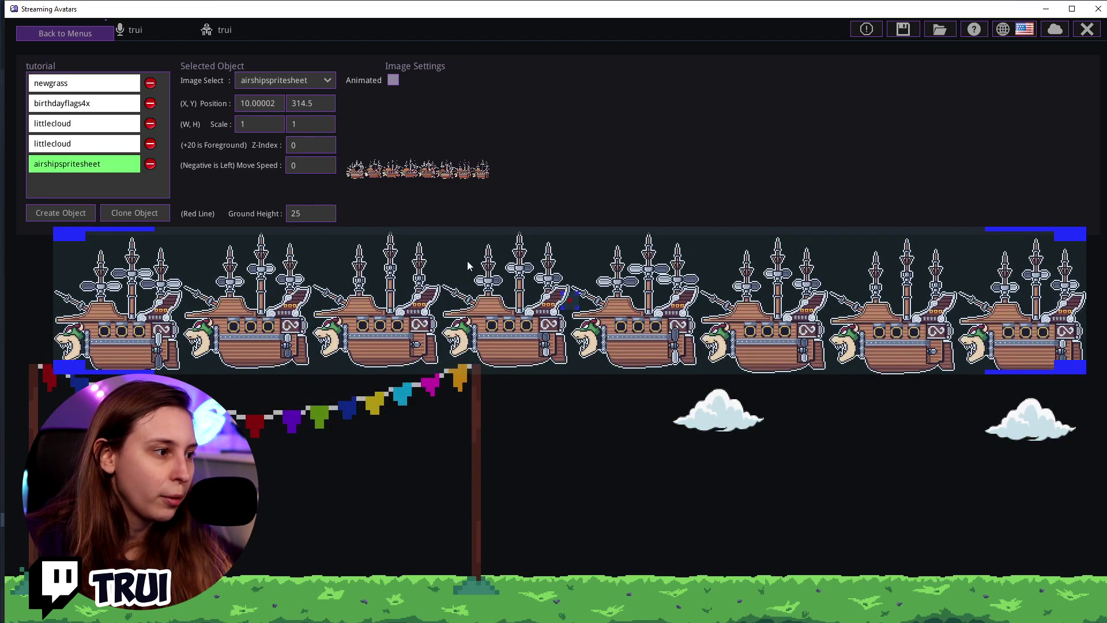
Make the airship sprite sheet animated and set its frame width to 32.
click(393, 80)
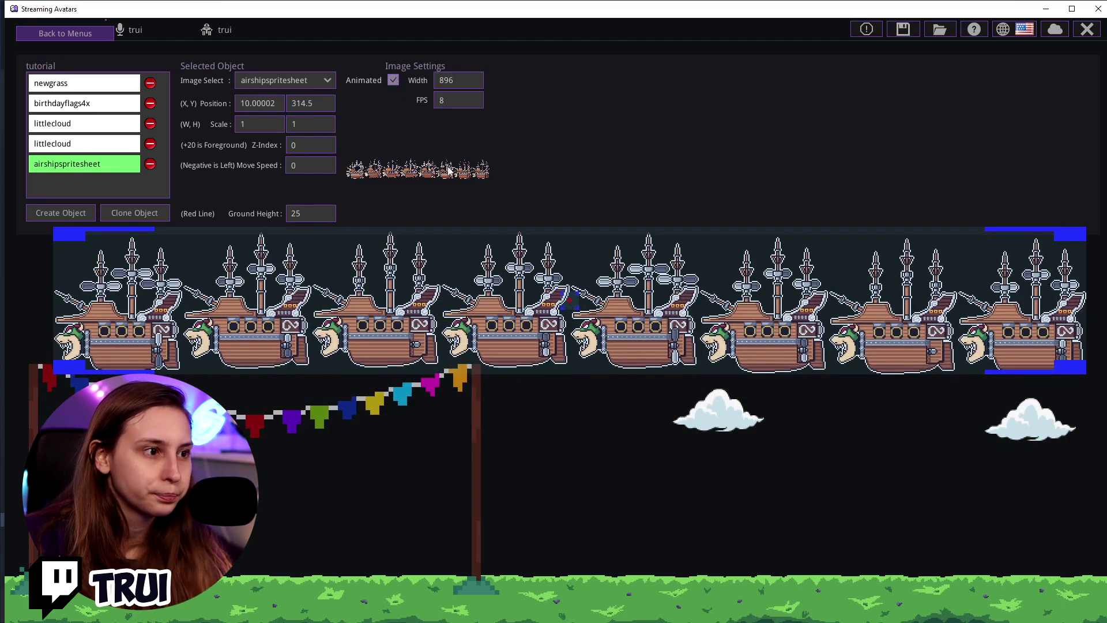
click(440, 82)
text(3)
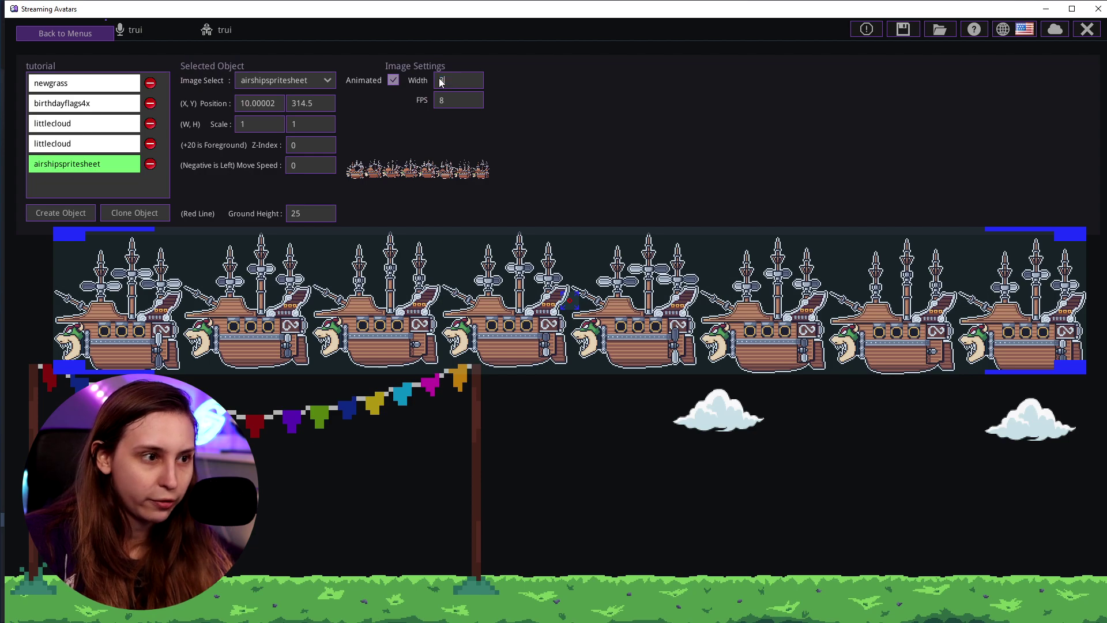
text(2)
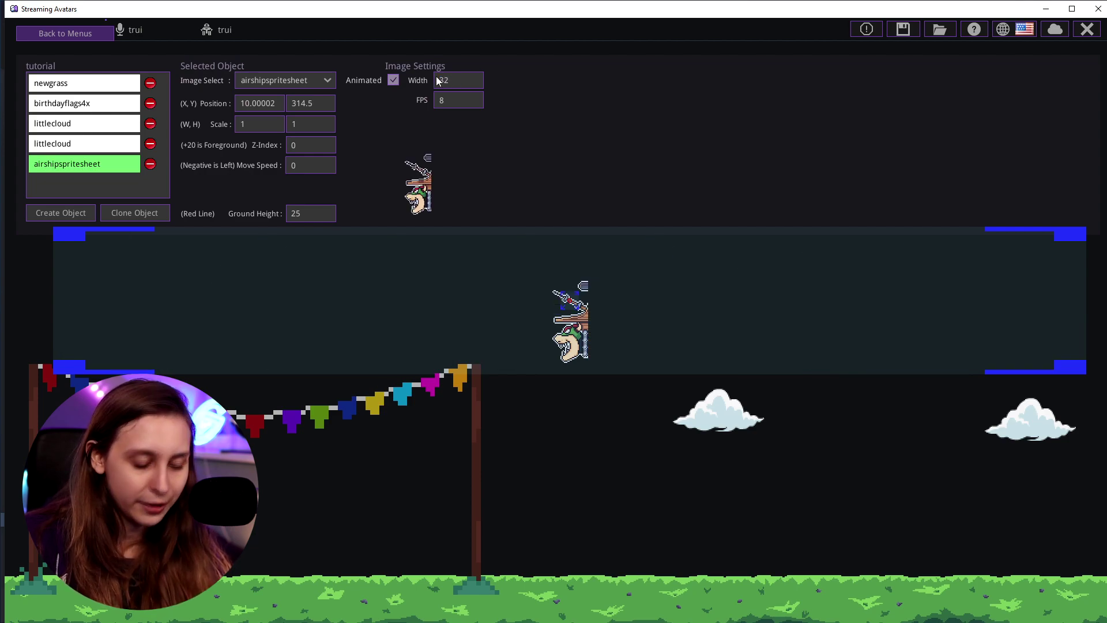
key(Return)
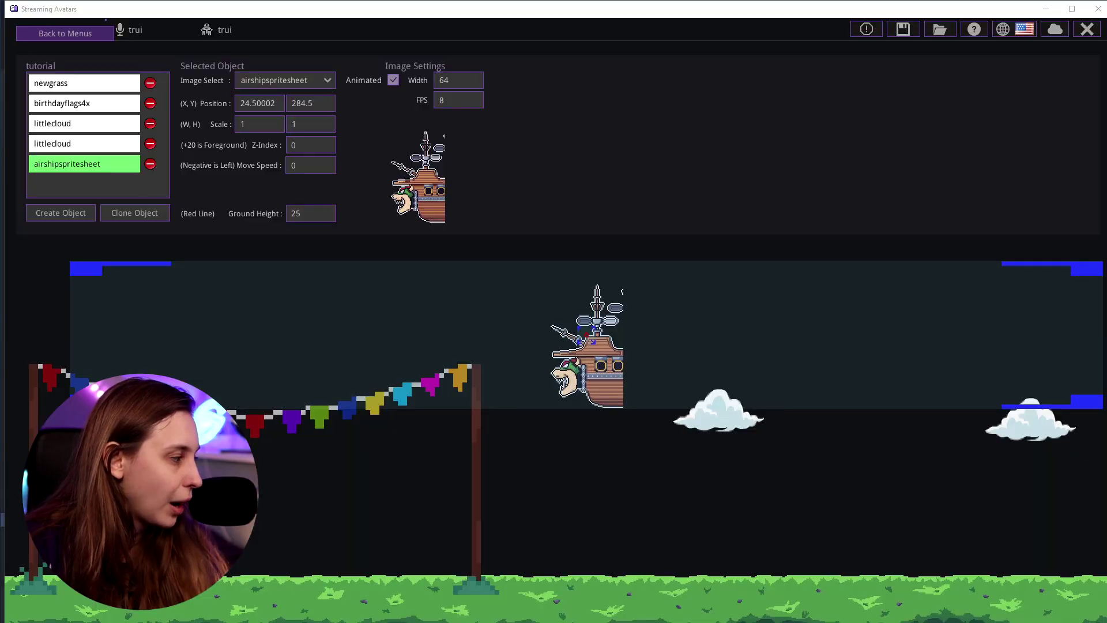
View airshipspritesheet.png full size from the backgrounds folder and bring up its file options to check its dimensions.
double_click(542, 202)
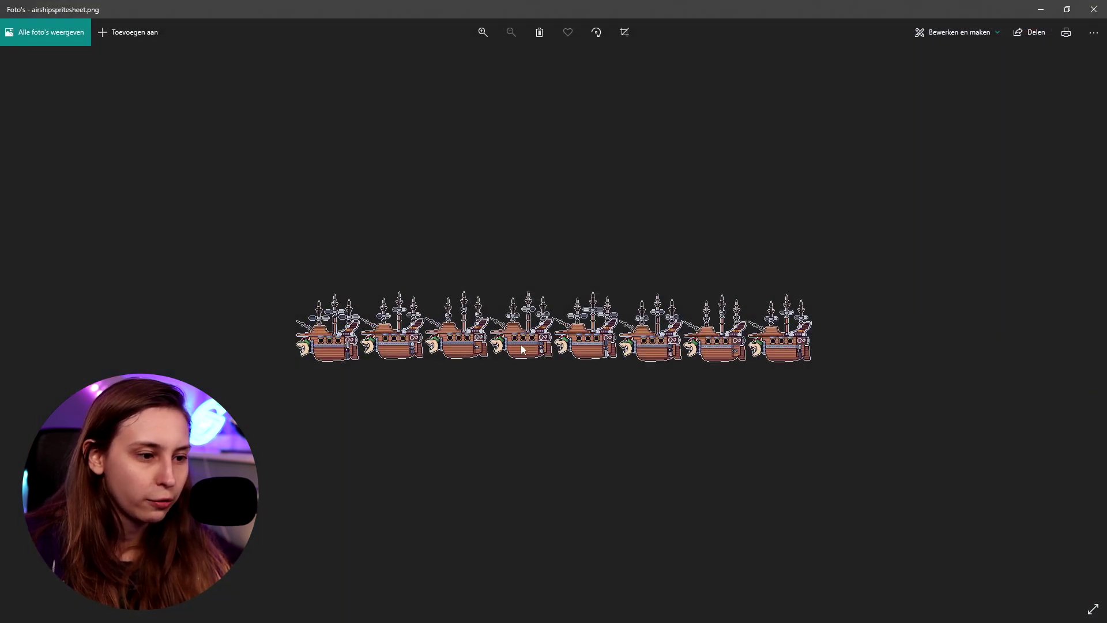
click(1041, 10)
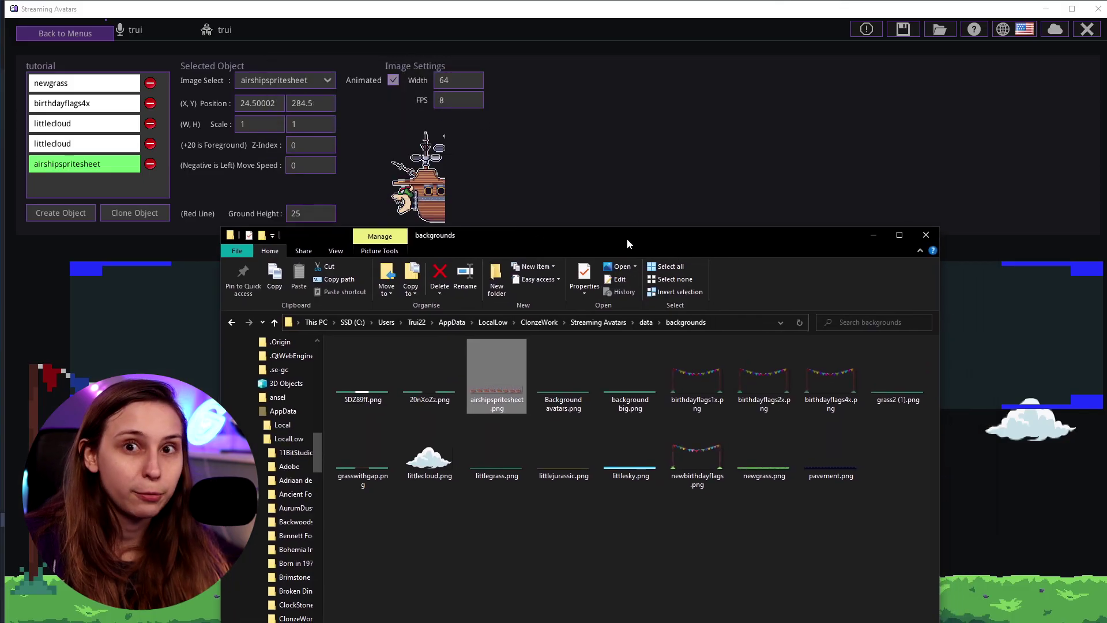
drag(628, 237, 684, 181)
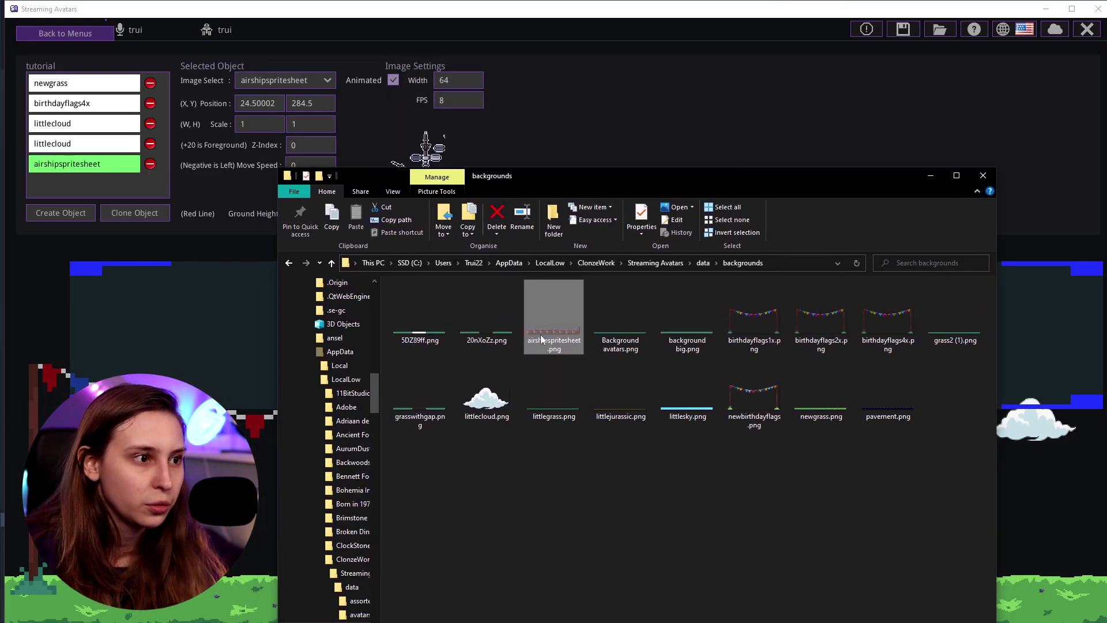
drag(620, 171, 645, 119)
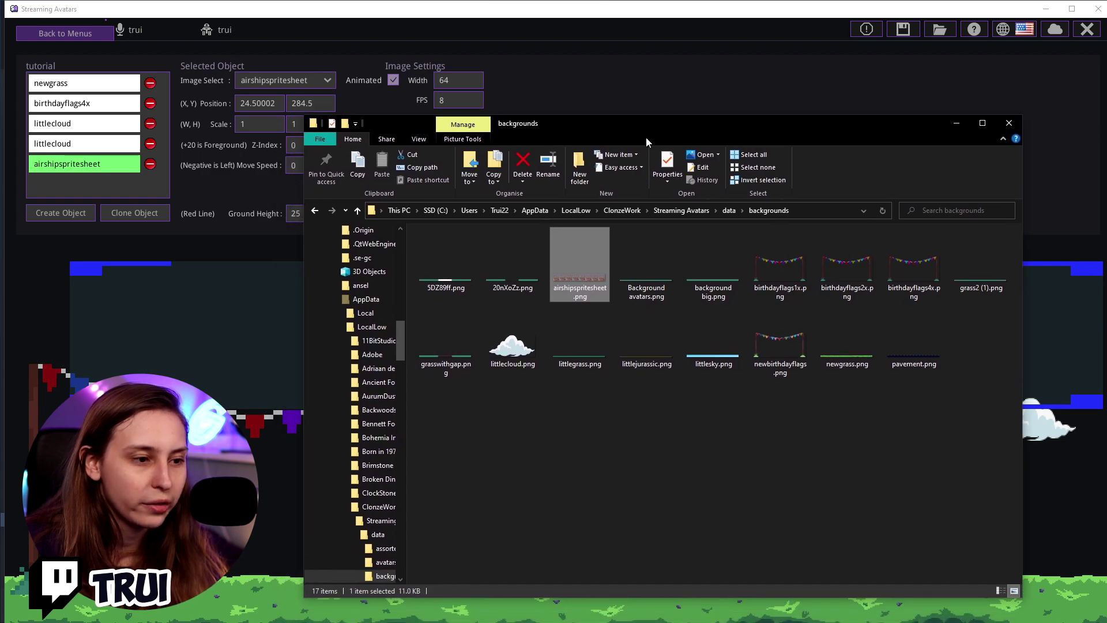
right_click(590, 244)
Set the airship animation's frame width to 112 back in Streaming Avatars and save the background.
double_click(456, 79)
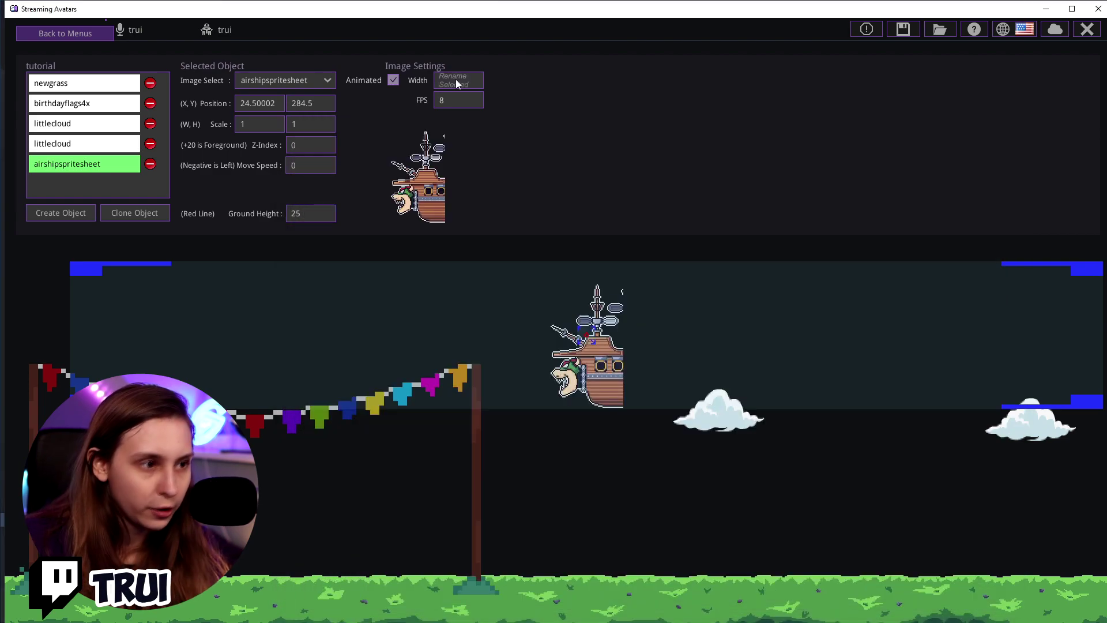
text(112)
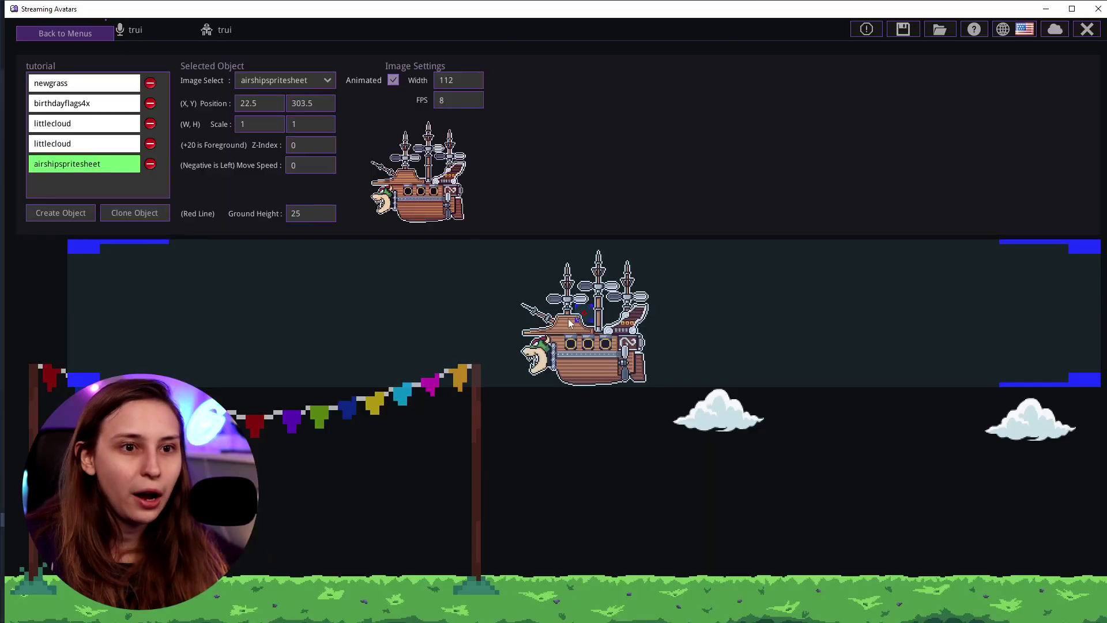
click(905, 26)
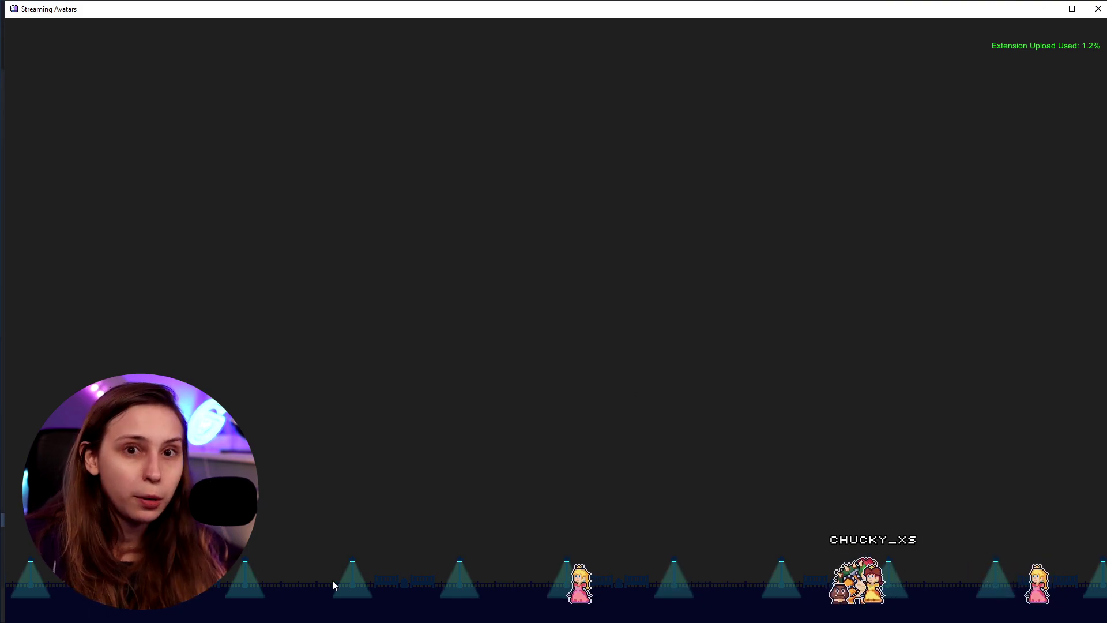
Switch the live avatar stage to the tutorial background and watch how its cloud and airship move.
mouse_move(525, 28)
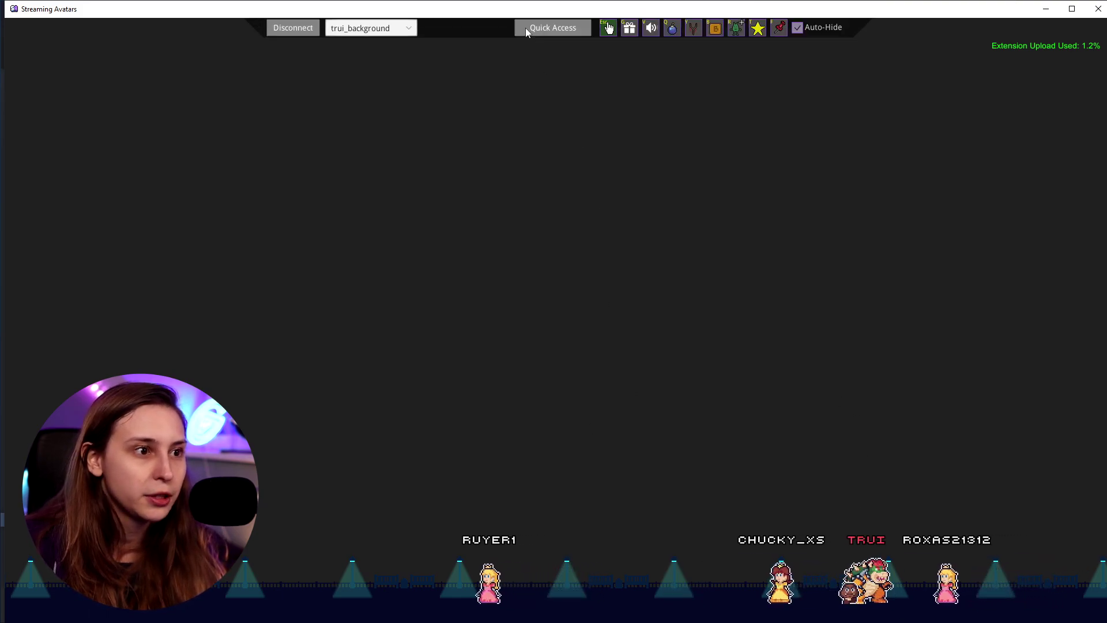
click(361, 29)
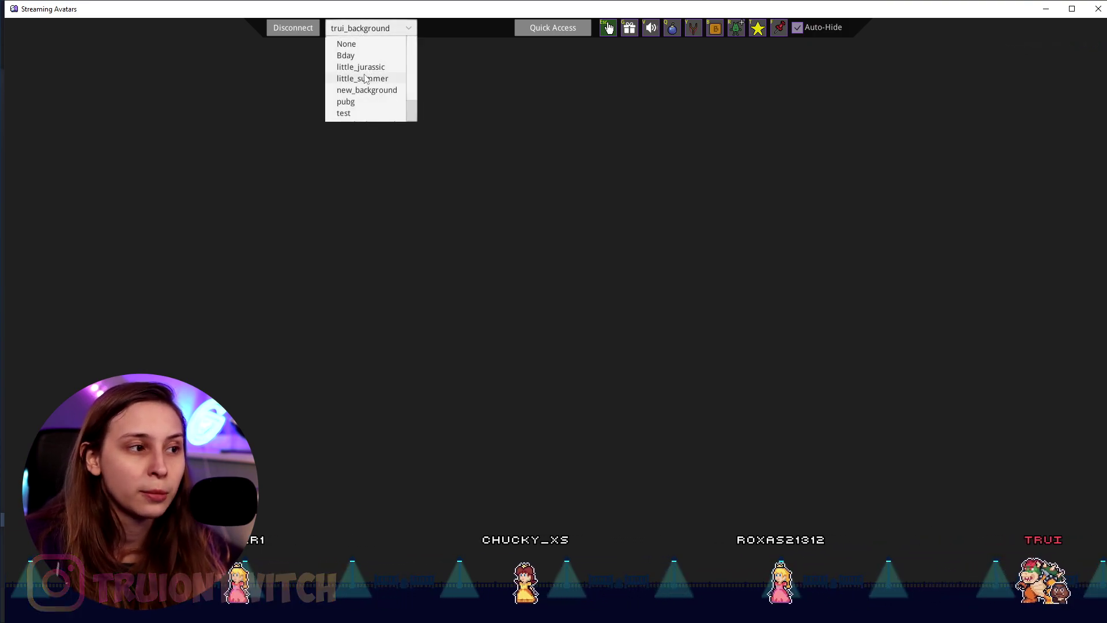
scroll(372, 98, down, 1)
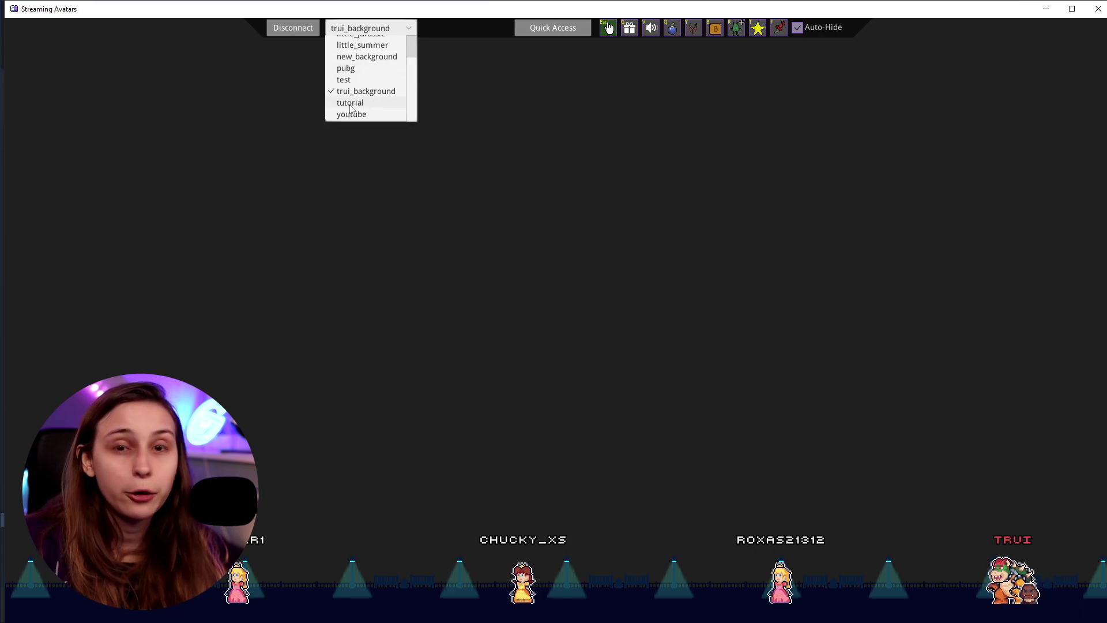
click(351, 104)
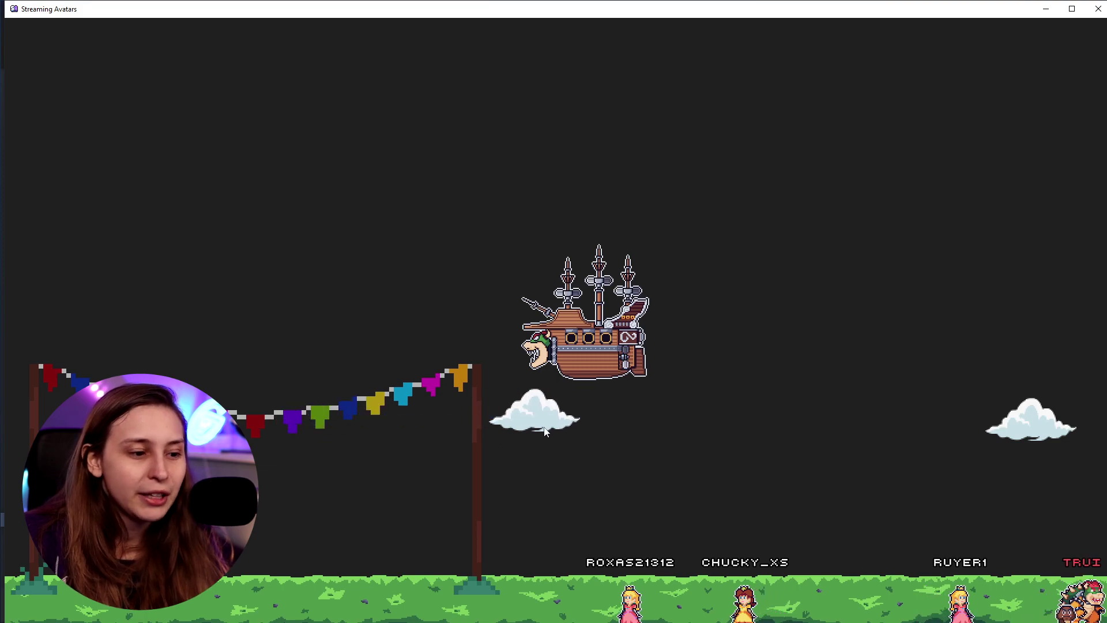
drag(894, 411, 633, 434)
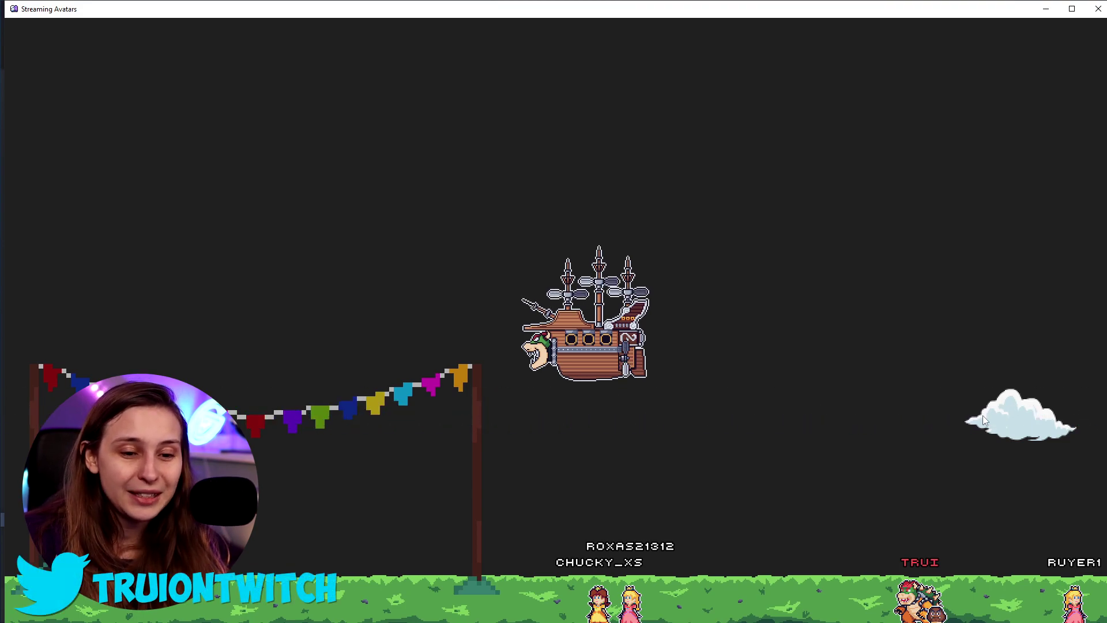
drag(374, 404, 519, 407)
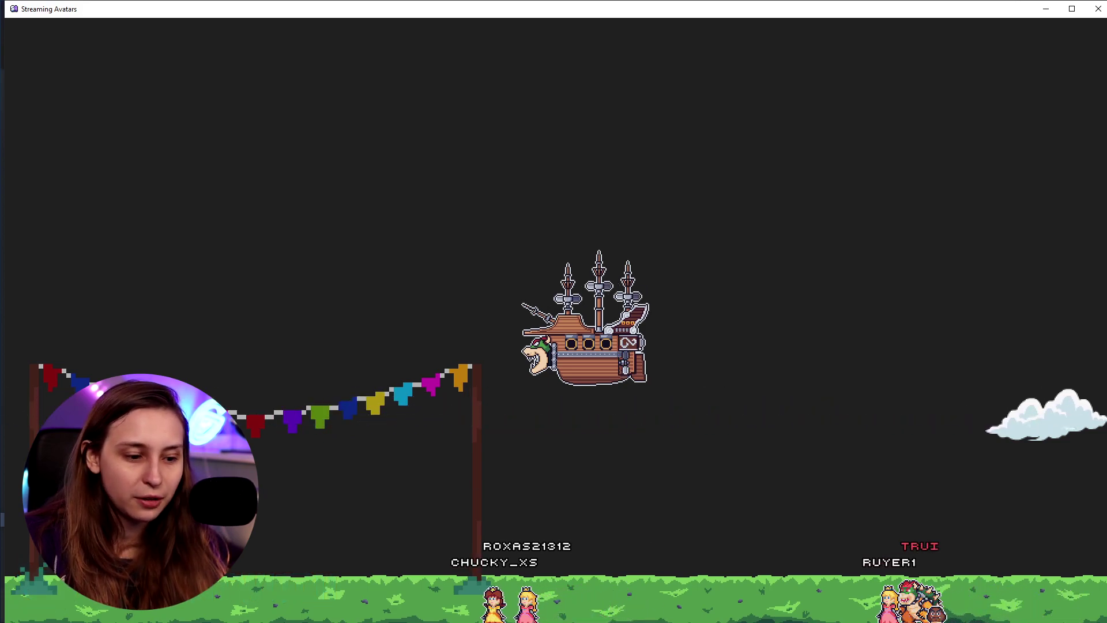
Disconnect from the live stage and reopen the tutorial background for editing.
mouse_move(112, 40)
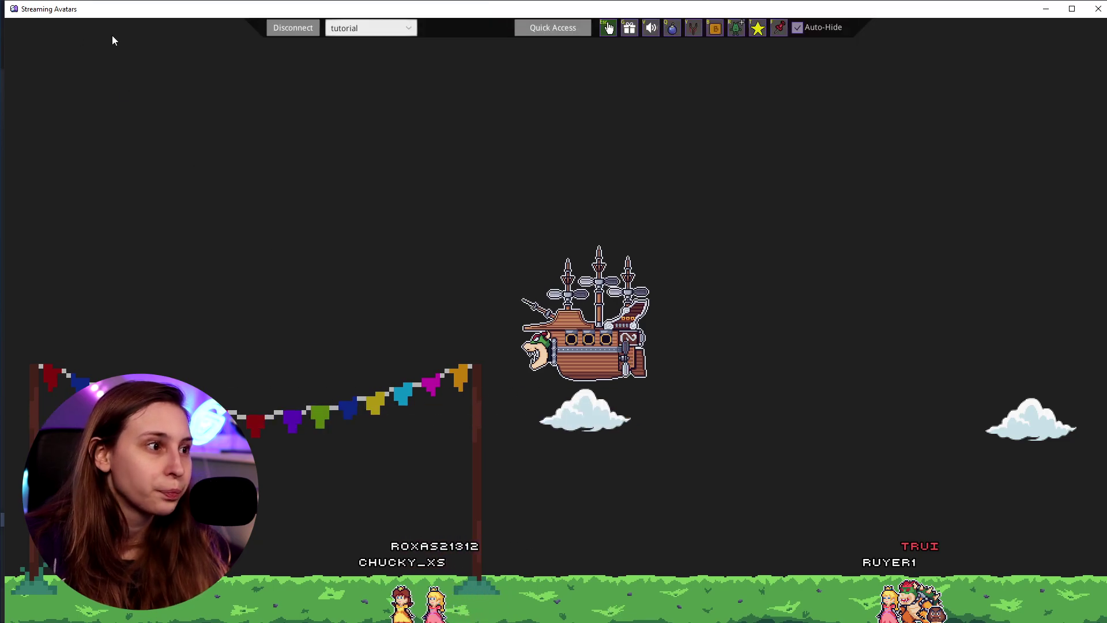
click(297, 28)
click(64, 254)
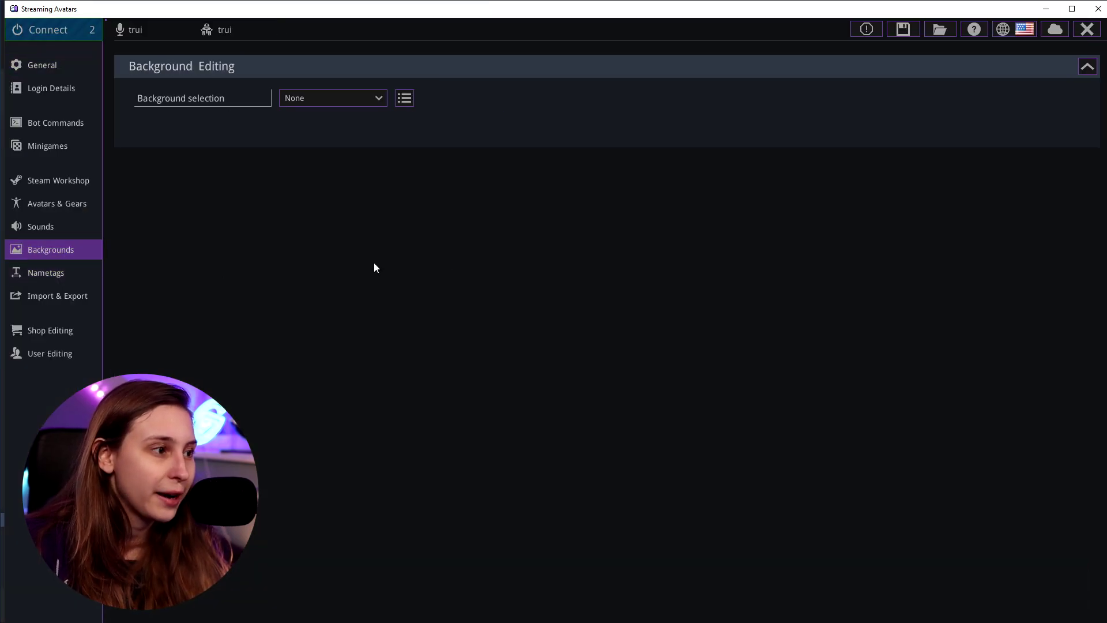
click(380, 104)
scroll(340, 173, down, 3)
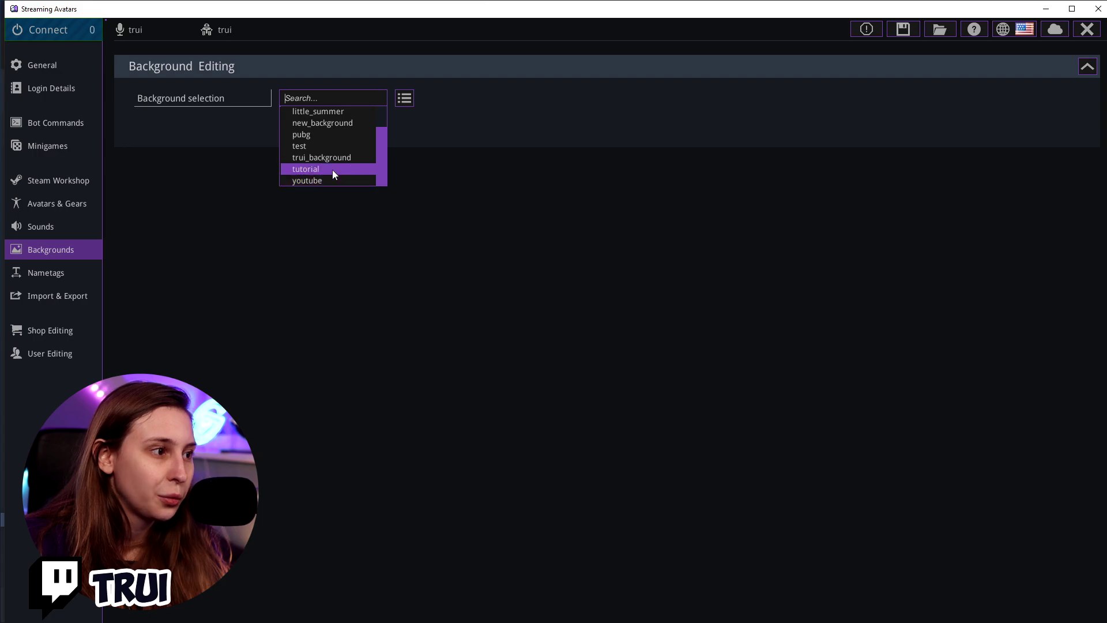
click(332, 169)
click(332, 127)
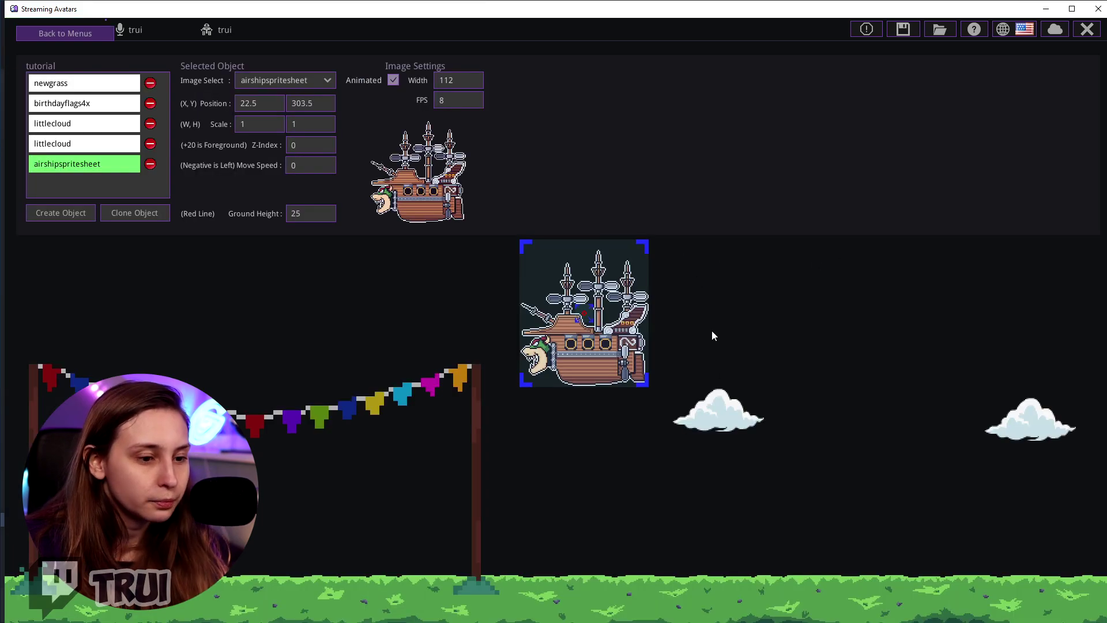
Select the second littlecloud object, the moving one, and set its move speed to 10.
click(82, 106)
click(81, 124)
click(82, 146)
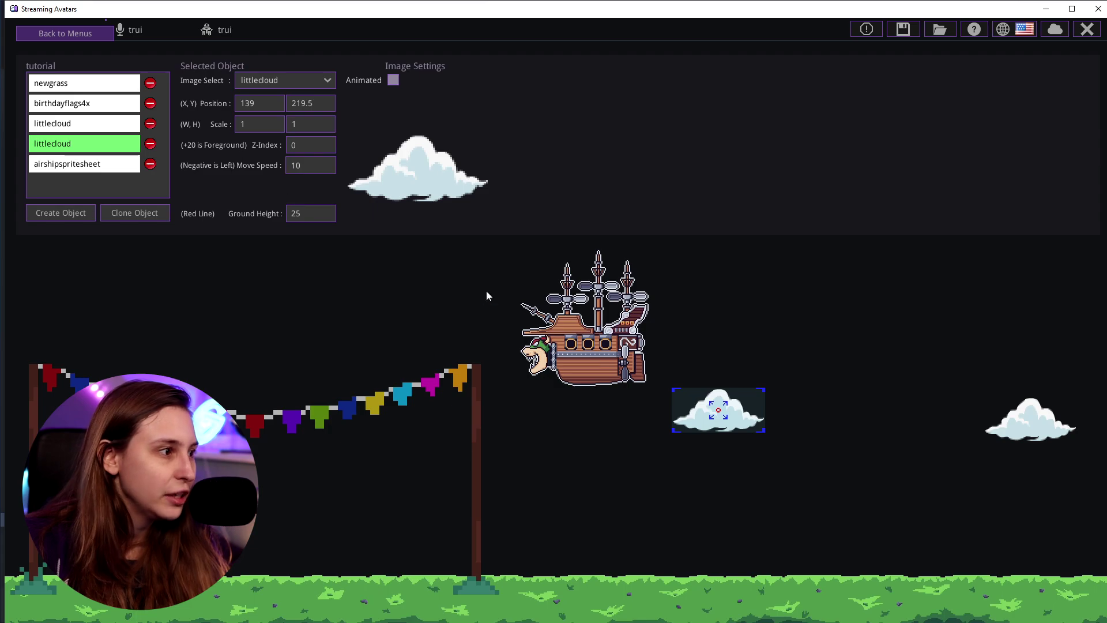
Select the airshipspritesheet object and set its move speed to 5.
click(82, 166)
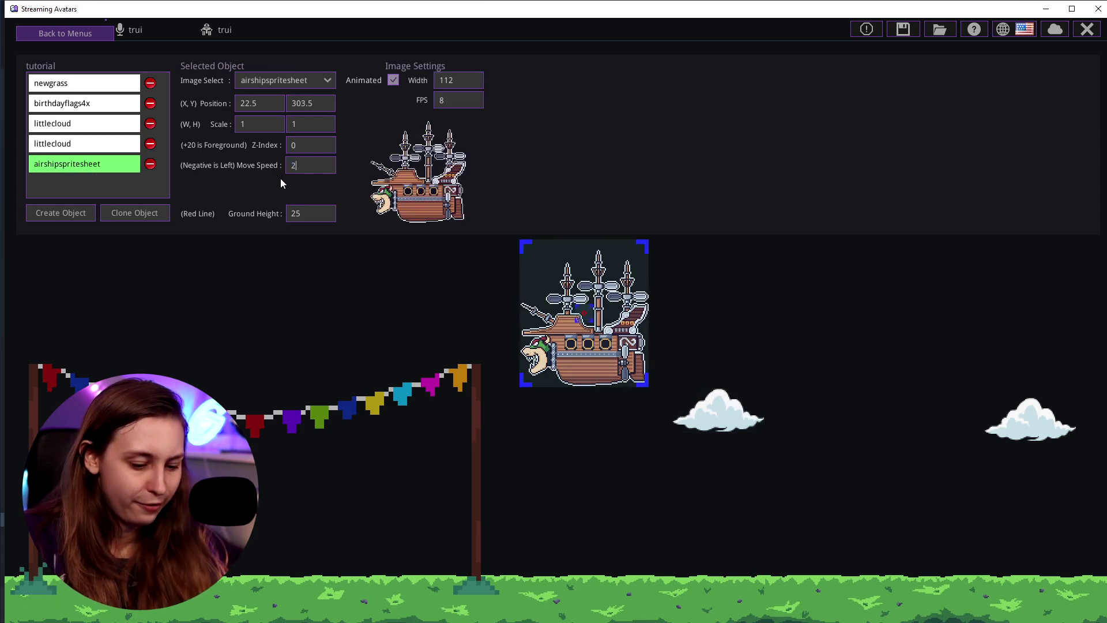
key(BackSpace)
text(5)
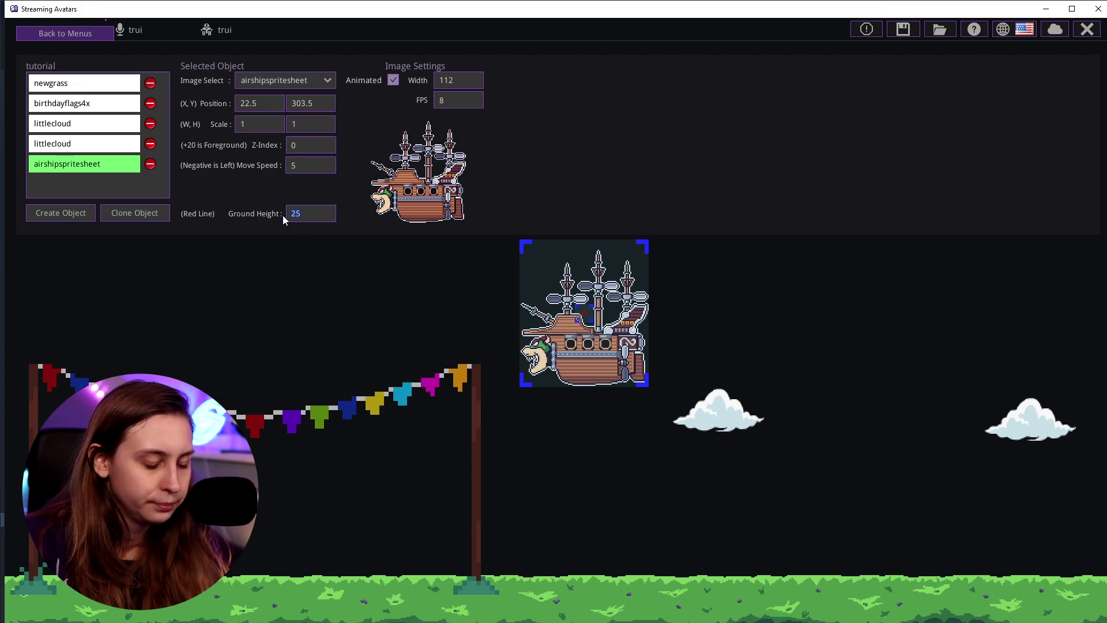
Try a ground height of 50 for the background, and settle on a ground height of 100.
text(50)
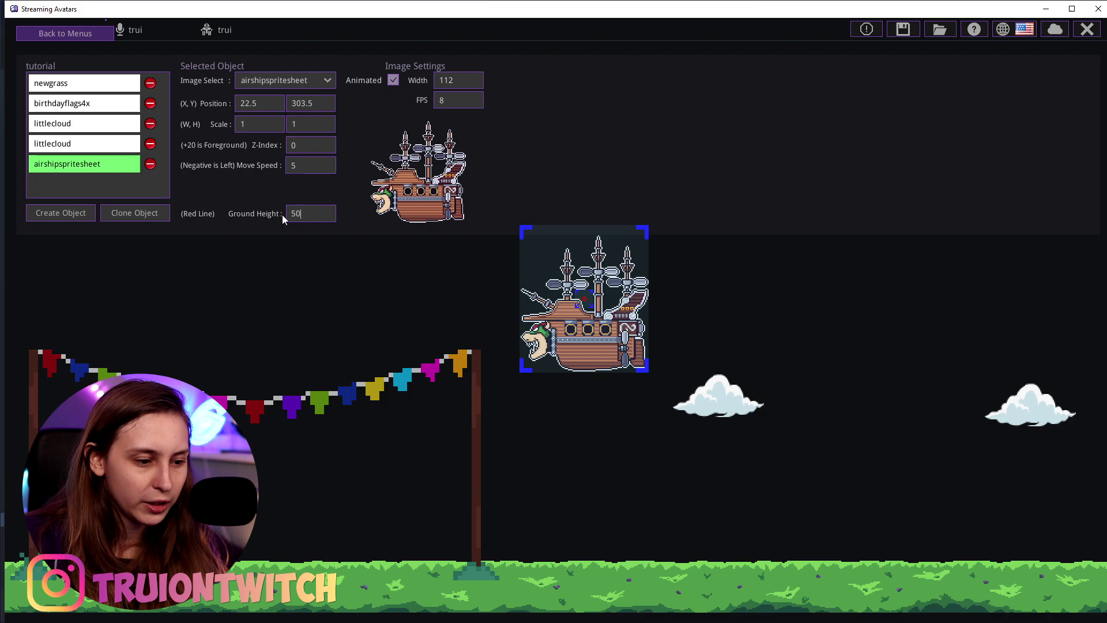
key(BackSpace)
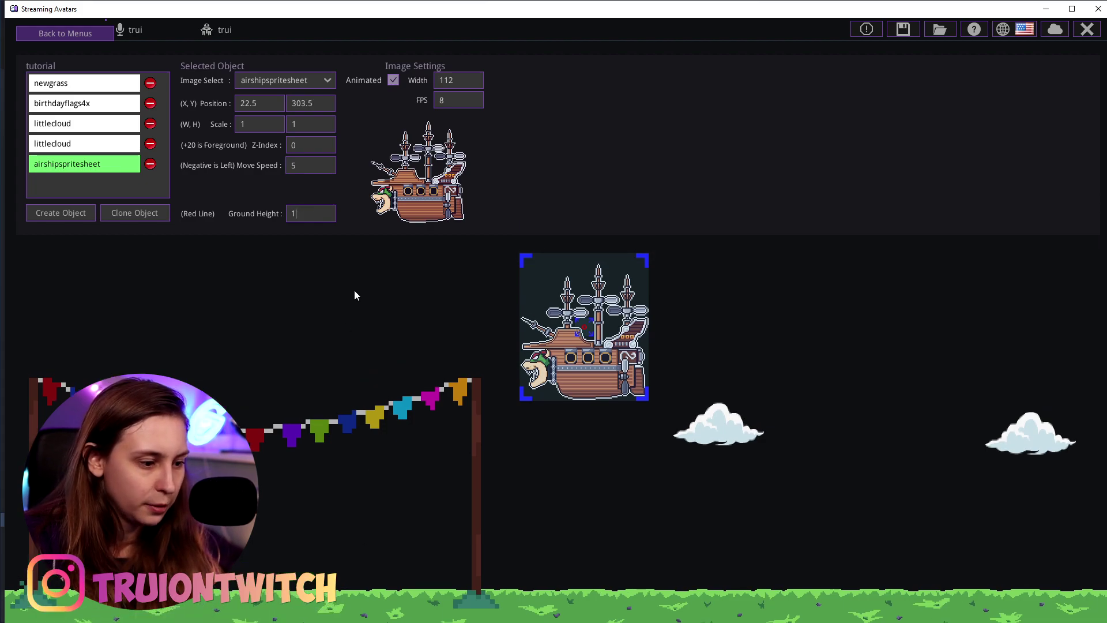
key(BackSpace)
text(100)
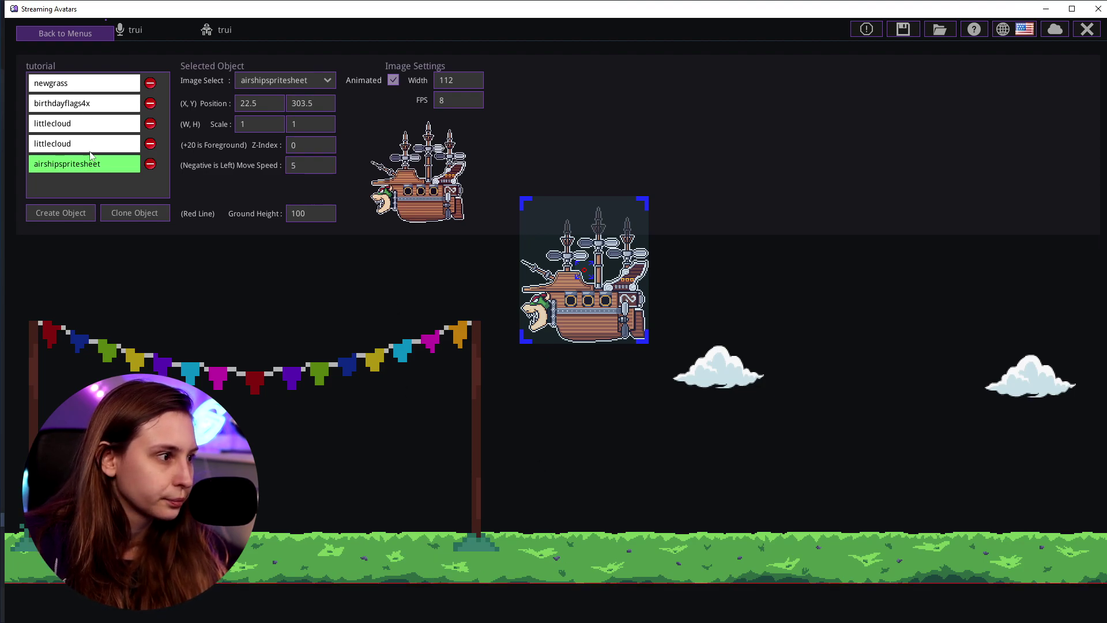
Lower the newgrass object to about Y 17 and the birthdayflags4x object to about Y 117, and return to the menus.
click(74, 91)
drag(567, 504, 576, 604)
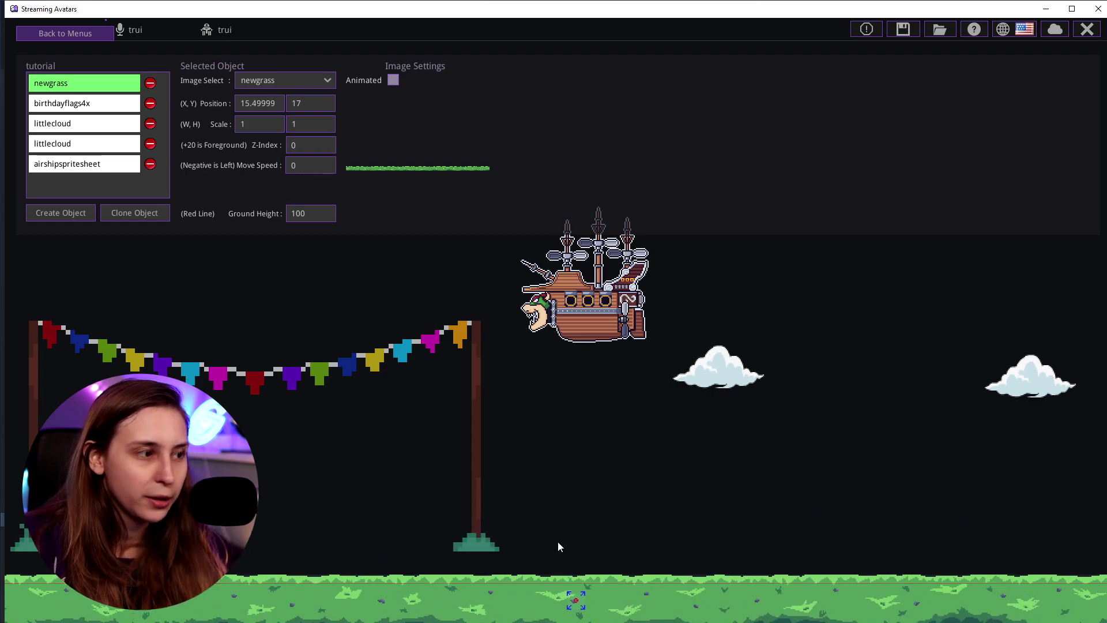
click(67, 108)
drag(270, 436, 246, 486)
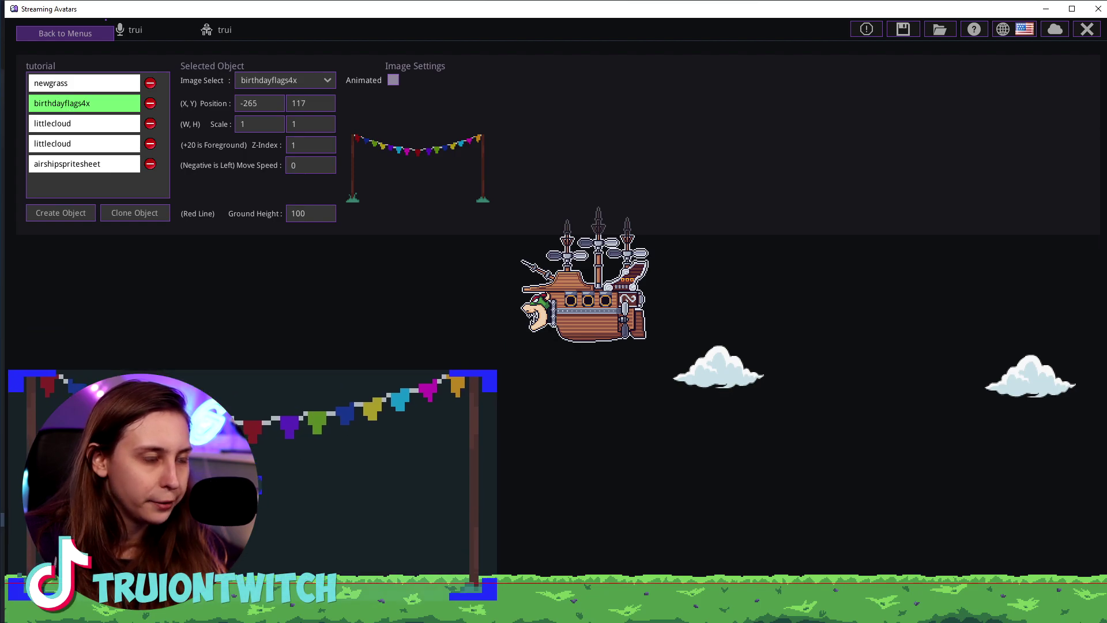
click(933, 32)
click(46, 33)
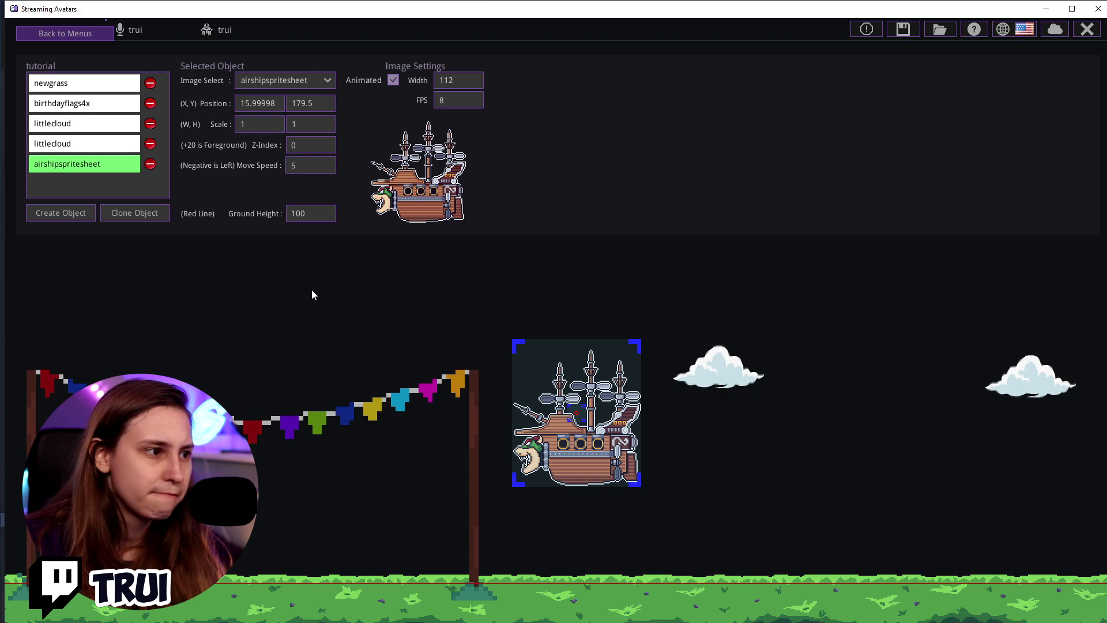
Bring the birthdayflags4x object to the foreground with Z-index 20, and save the background to view it live.
click(410, 501)
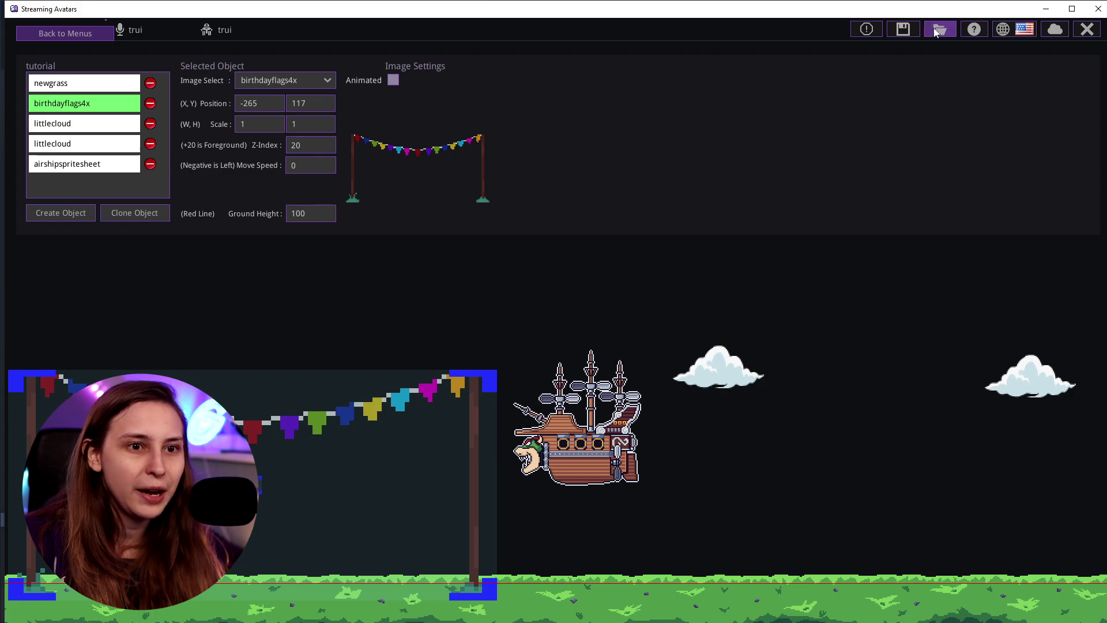
click(904, 29)
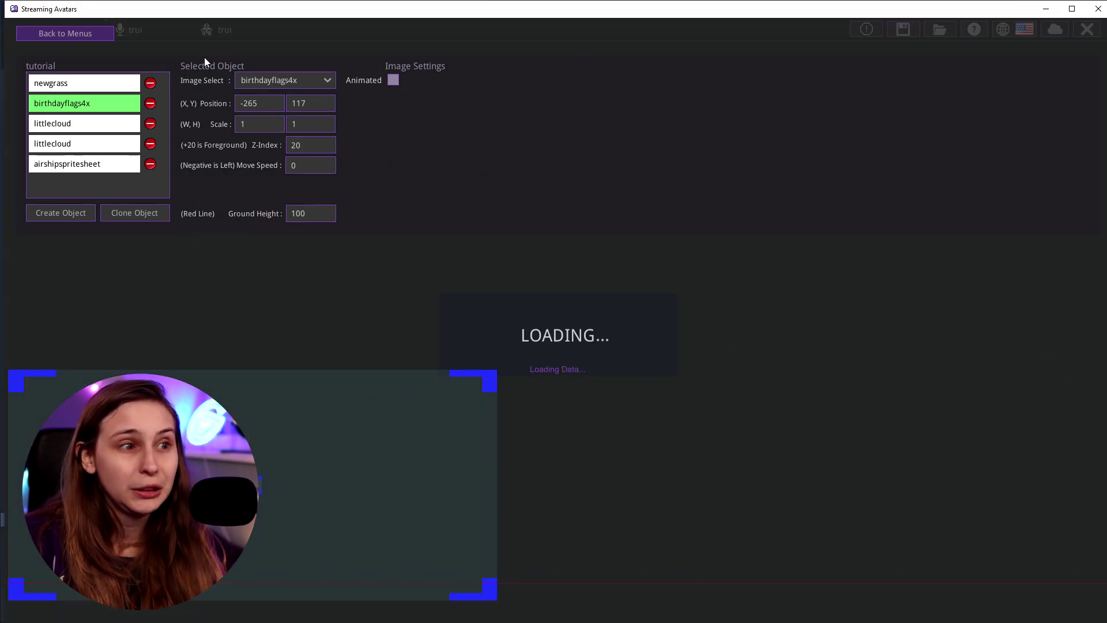
click(97, 40)
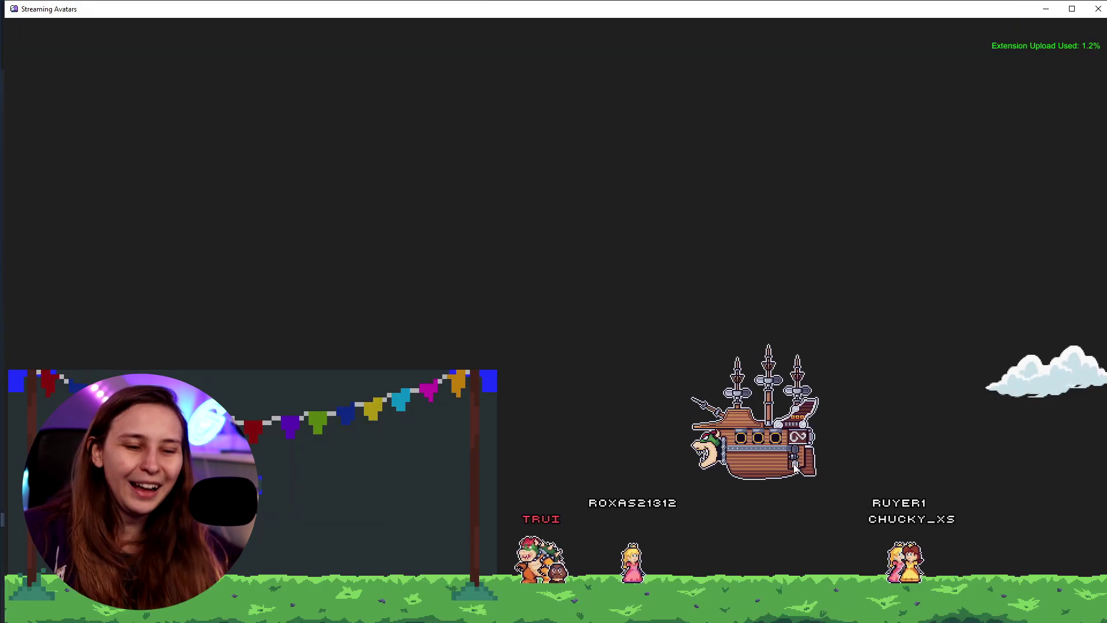